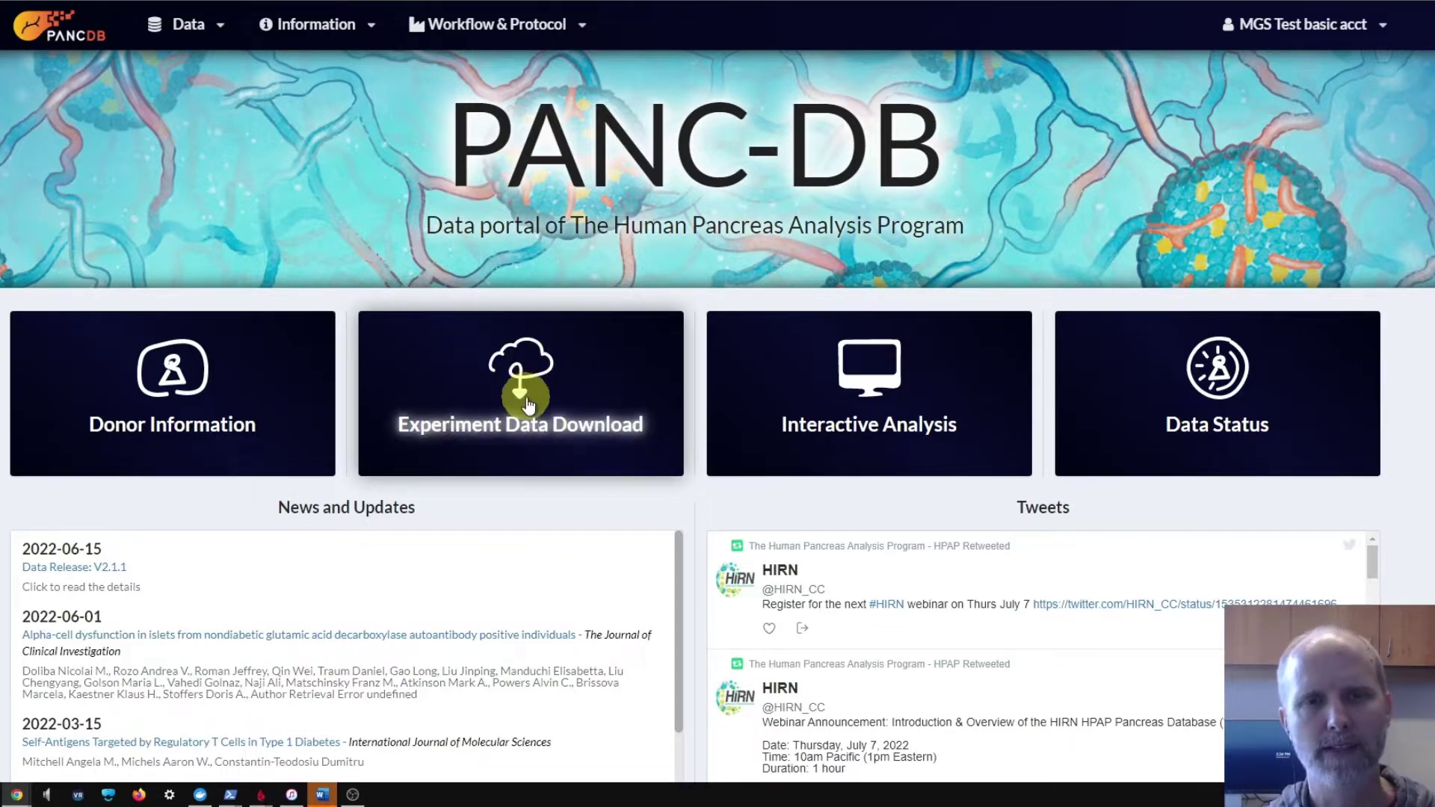
- Open the experiment matrix by data status and donor, and review its experiment and donor counts
left_click(218, 43)
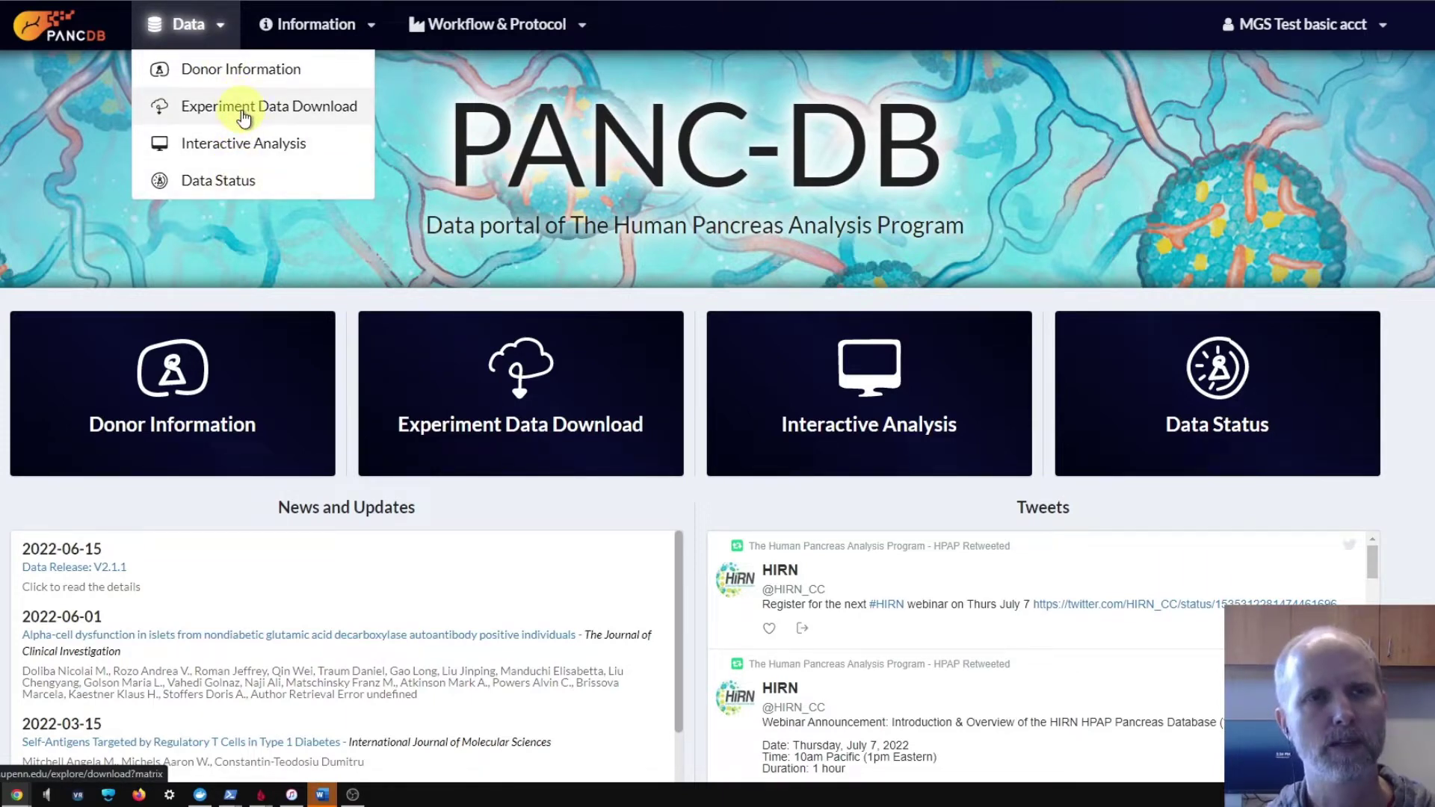
left_click(244, 182)
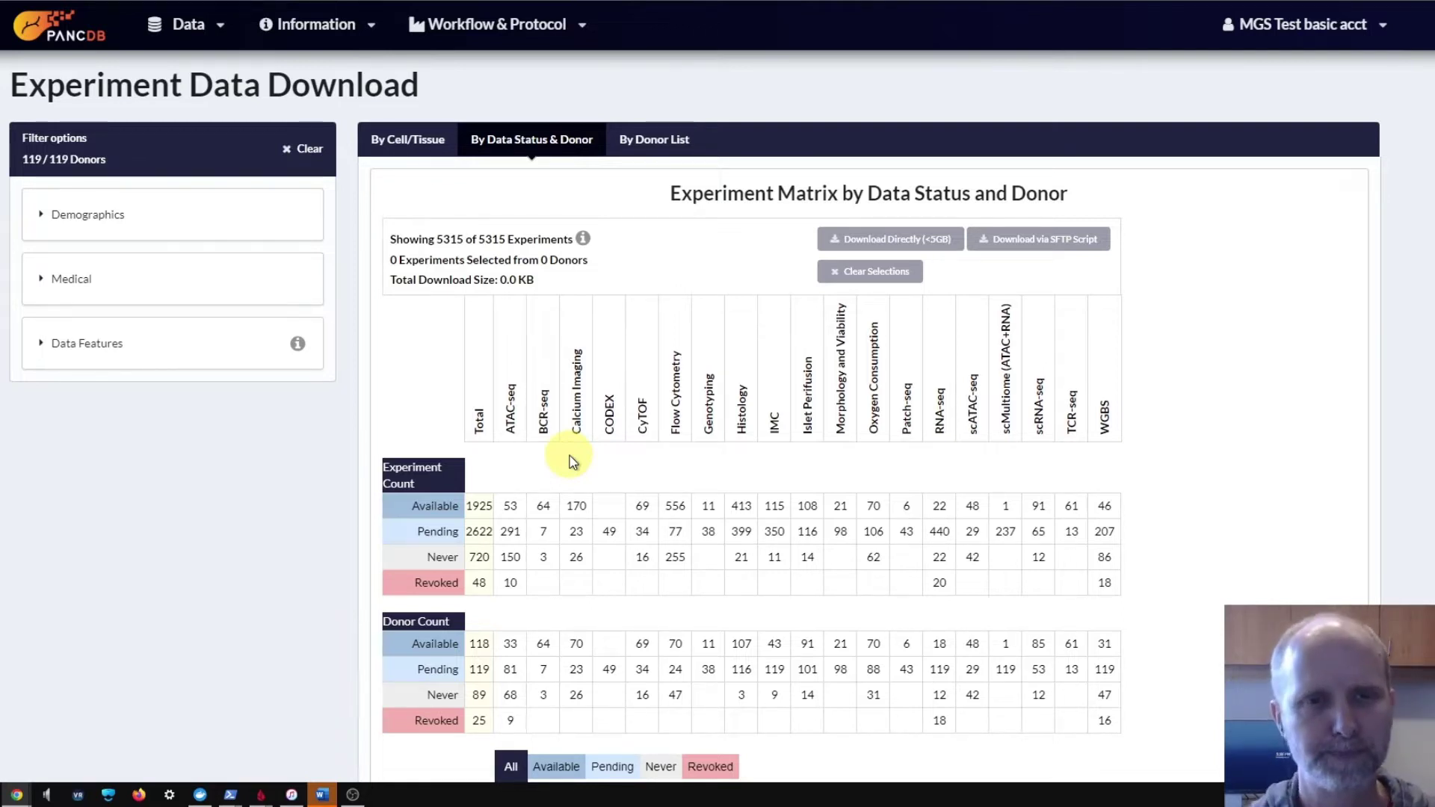
scroll(574, 461, "down", 1)
scroll(573, 461, "down", 3)
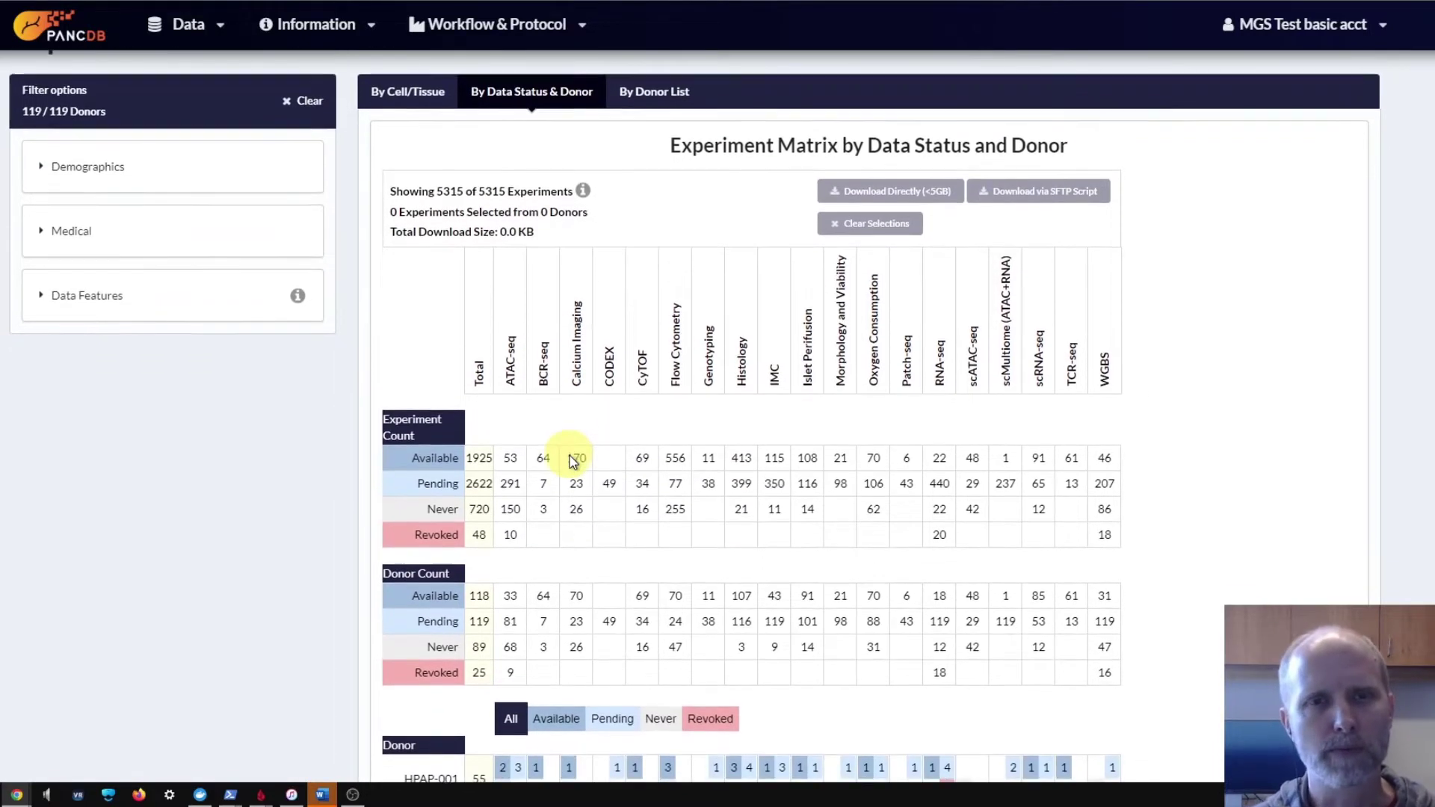
scroll(574, 461, "down", 5)
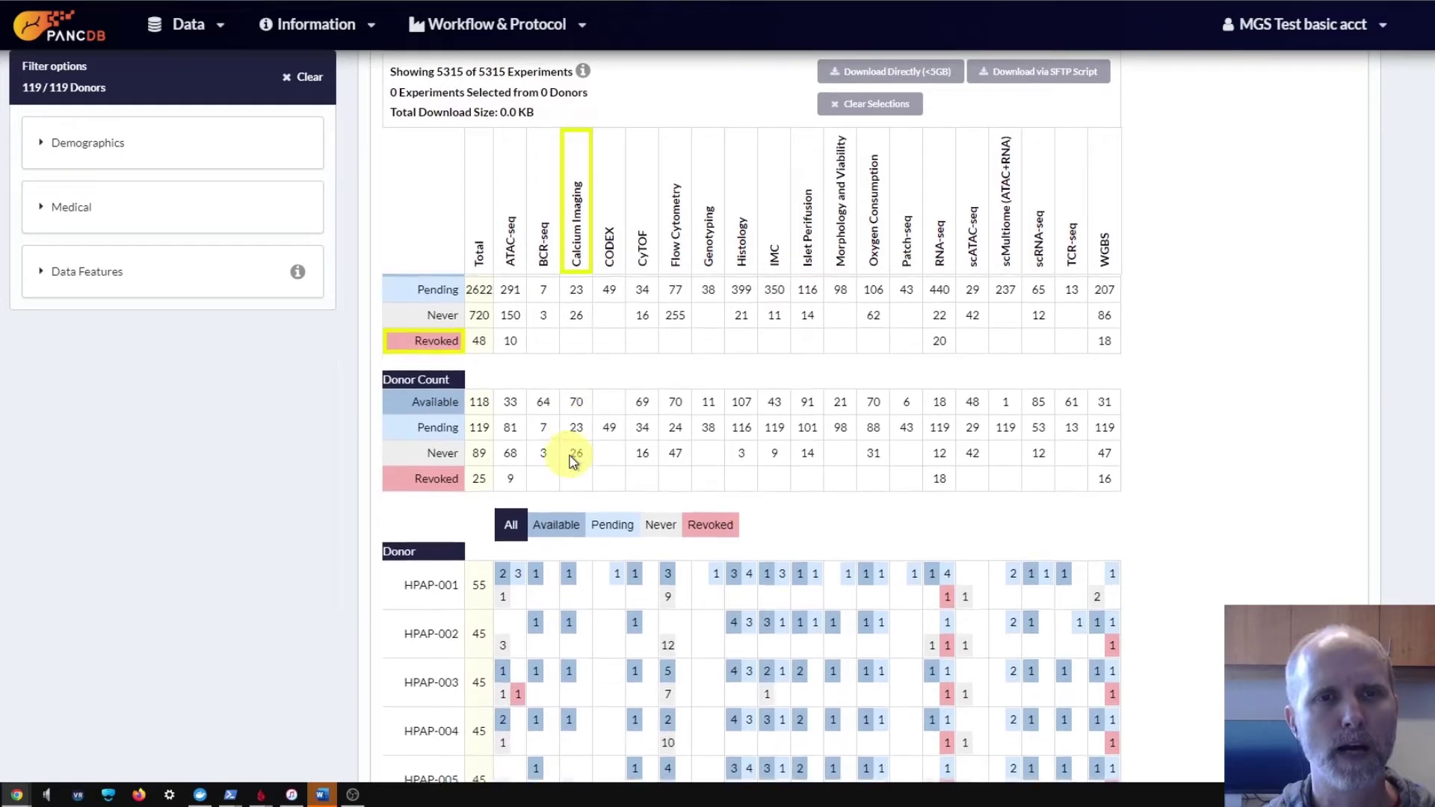
scroll(573, 462, "up", 2)
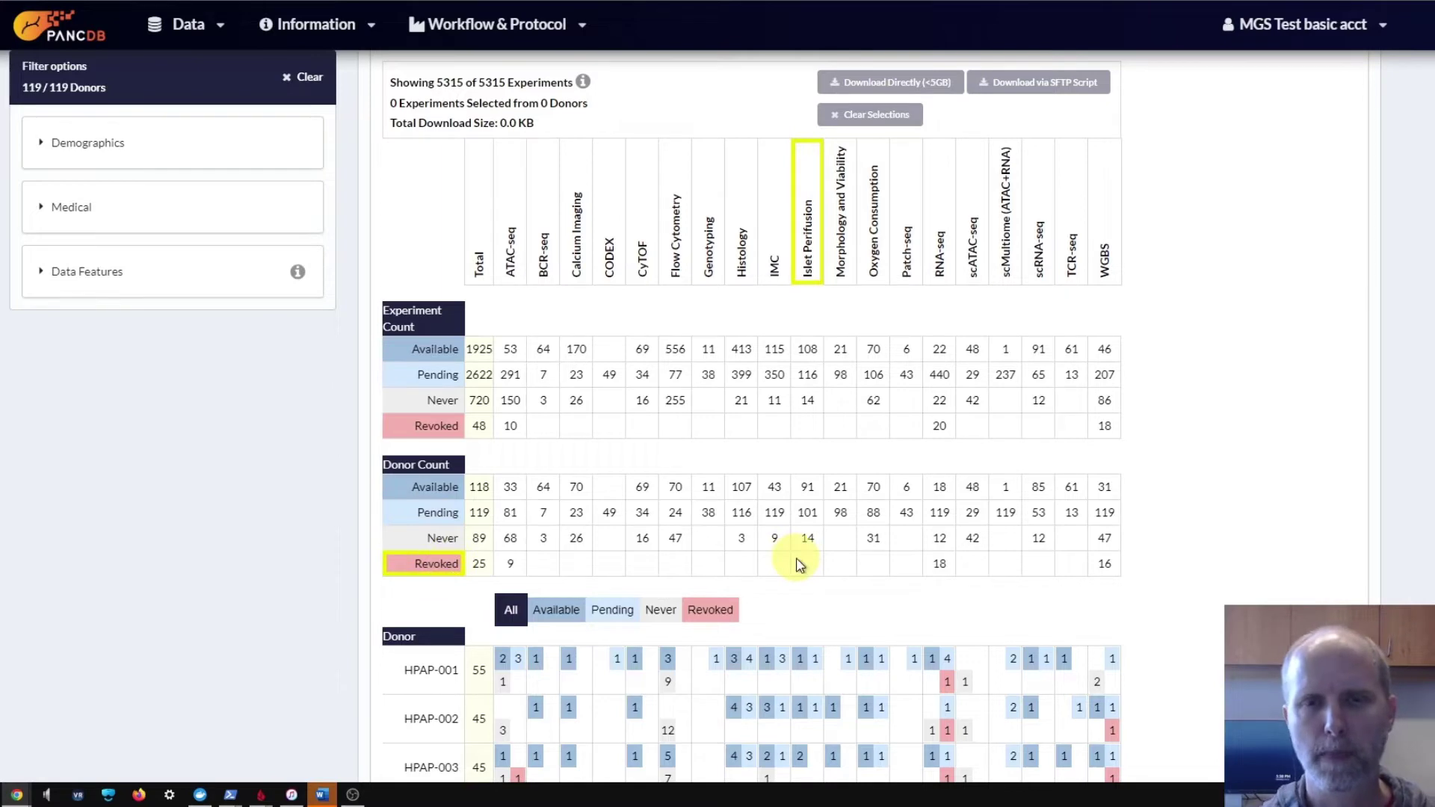
- View the donor detail summaries for the first donors, such as HPAP-002, in the donor section of the matrix
scroll(798, 564, "down", 3)
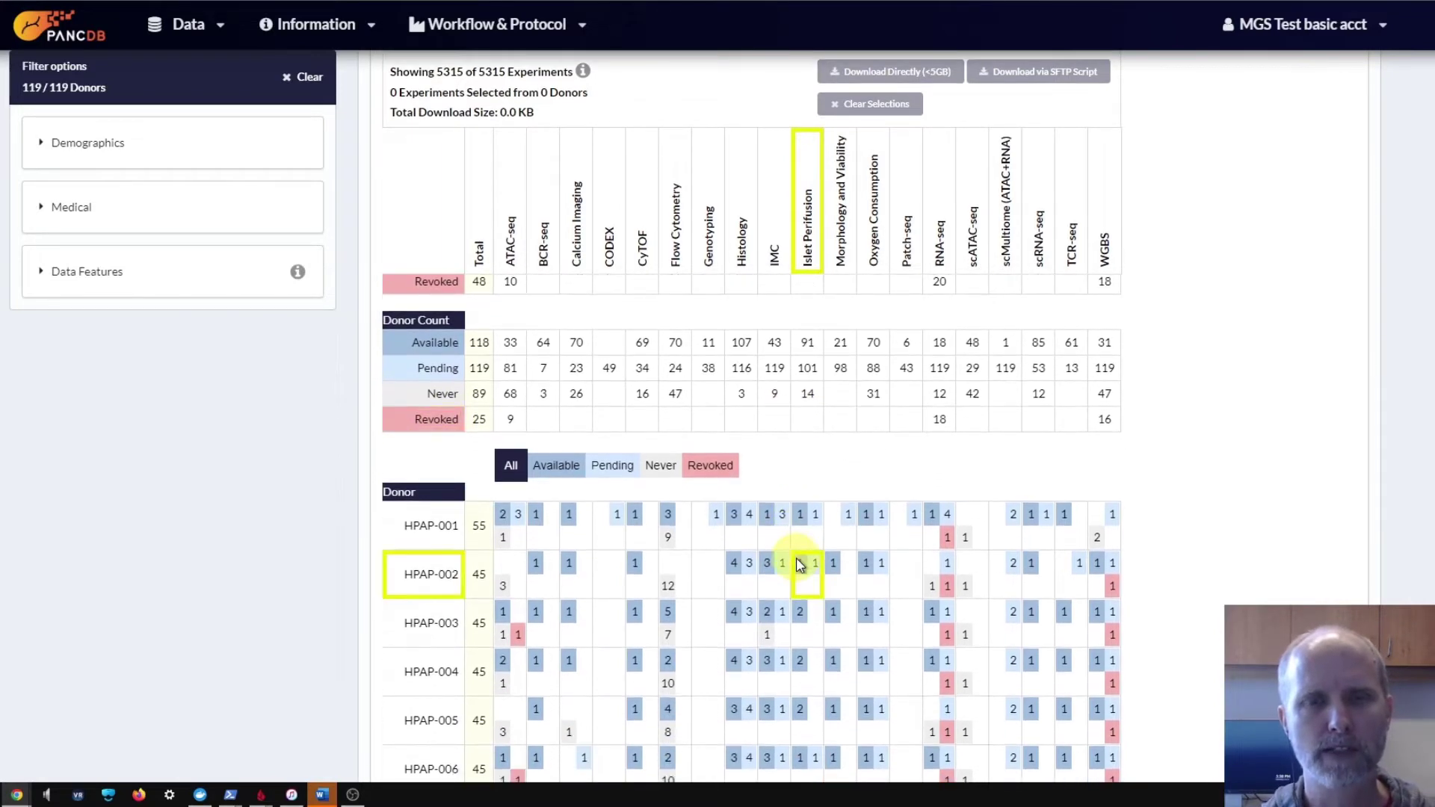
scroll(798, 564, "down", 1)
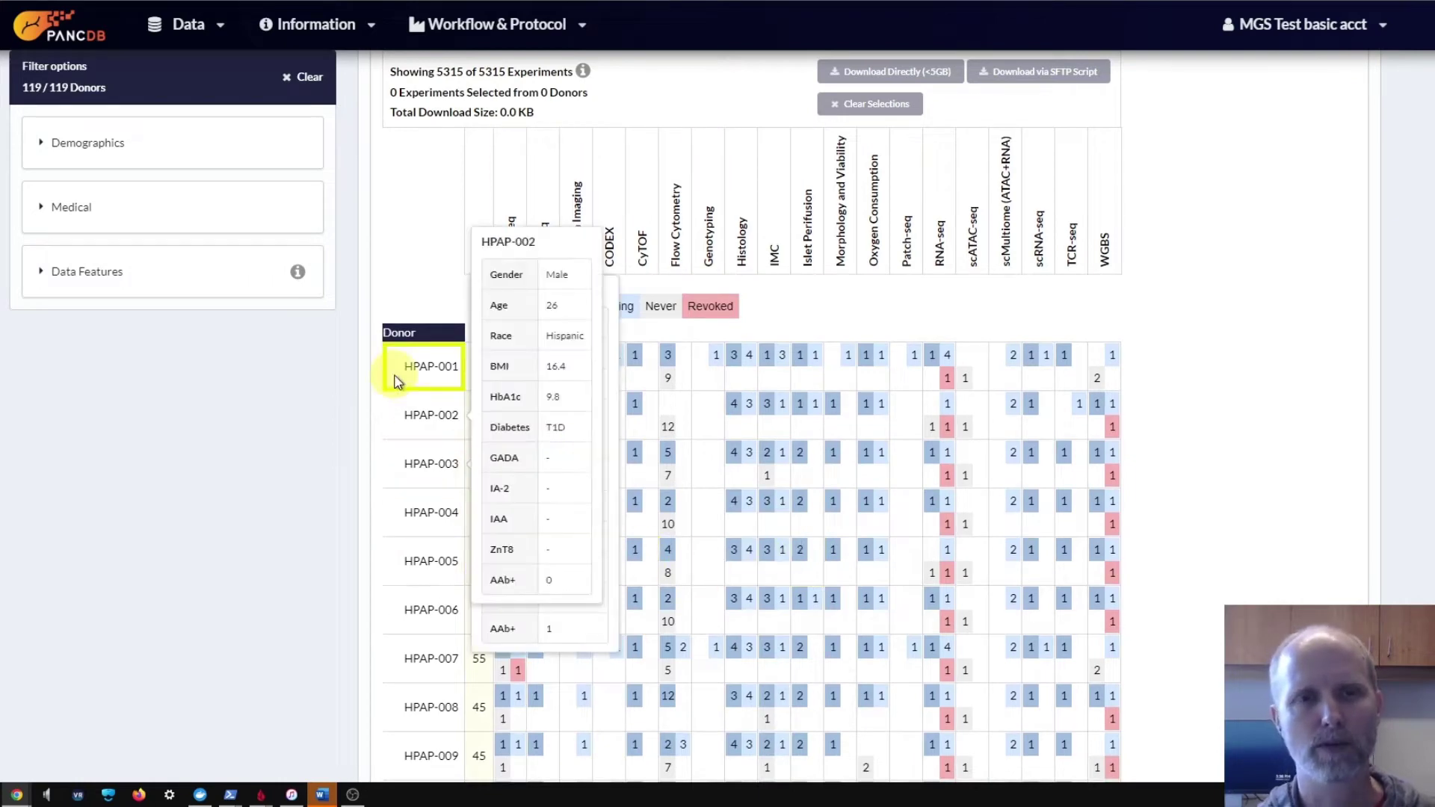
mouse_move(420, 418)
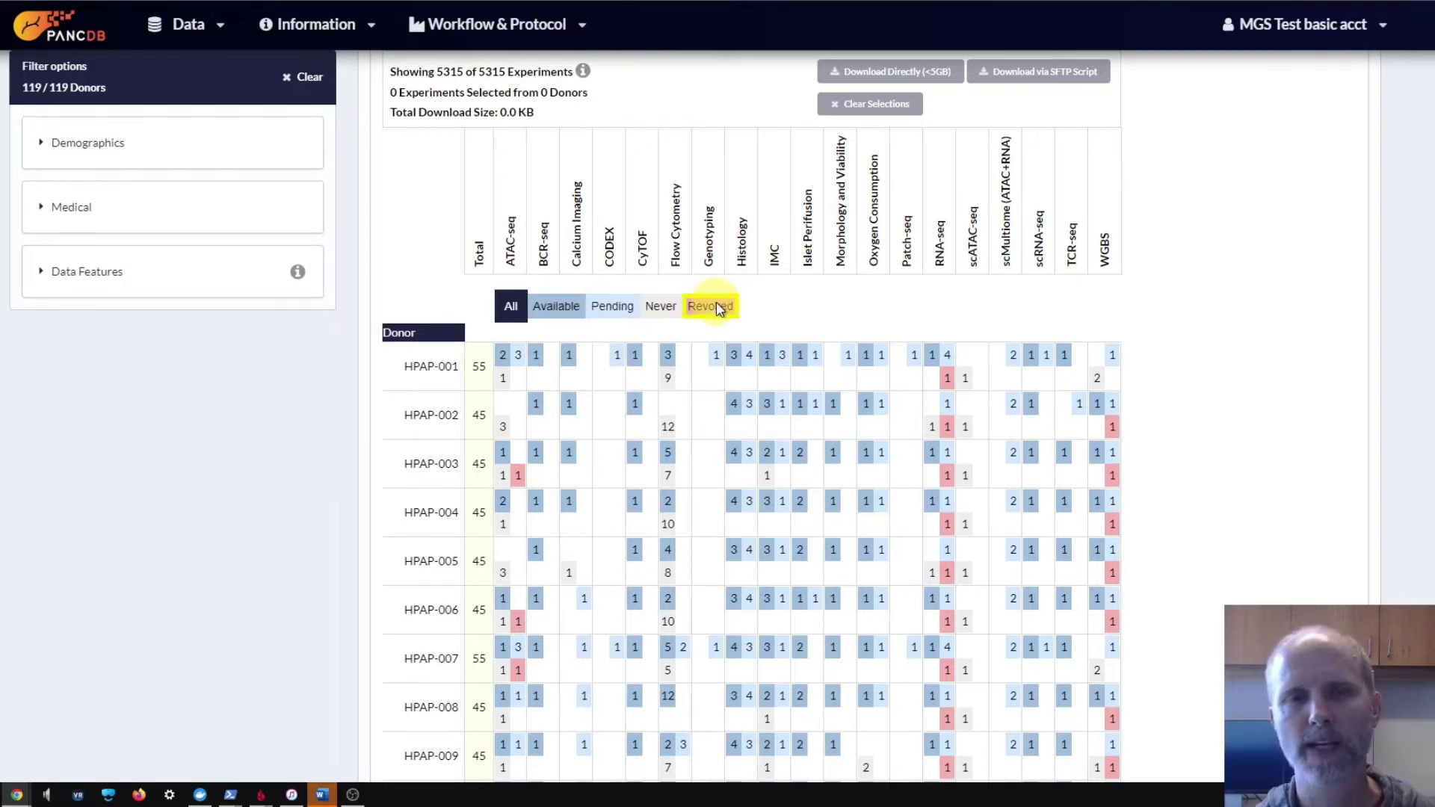
- View the donor matrix by Available, Pending, Never and Revoked status in turn, and return it to All
left_click(554, 308)
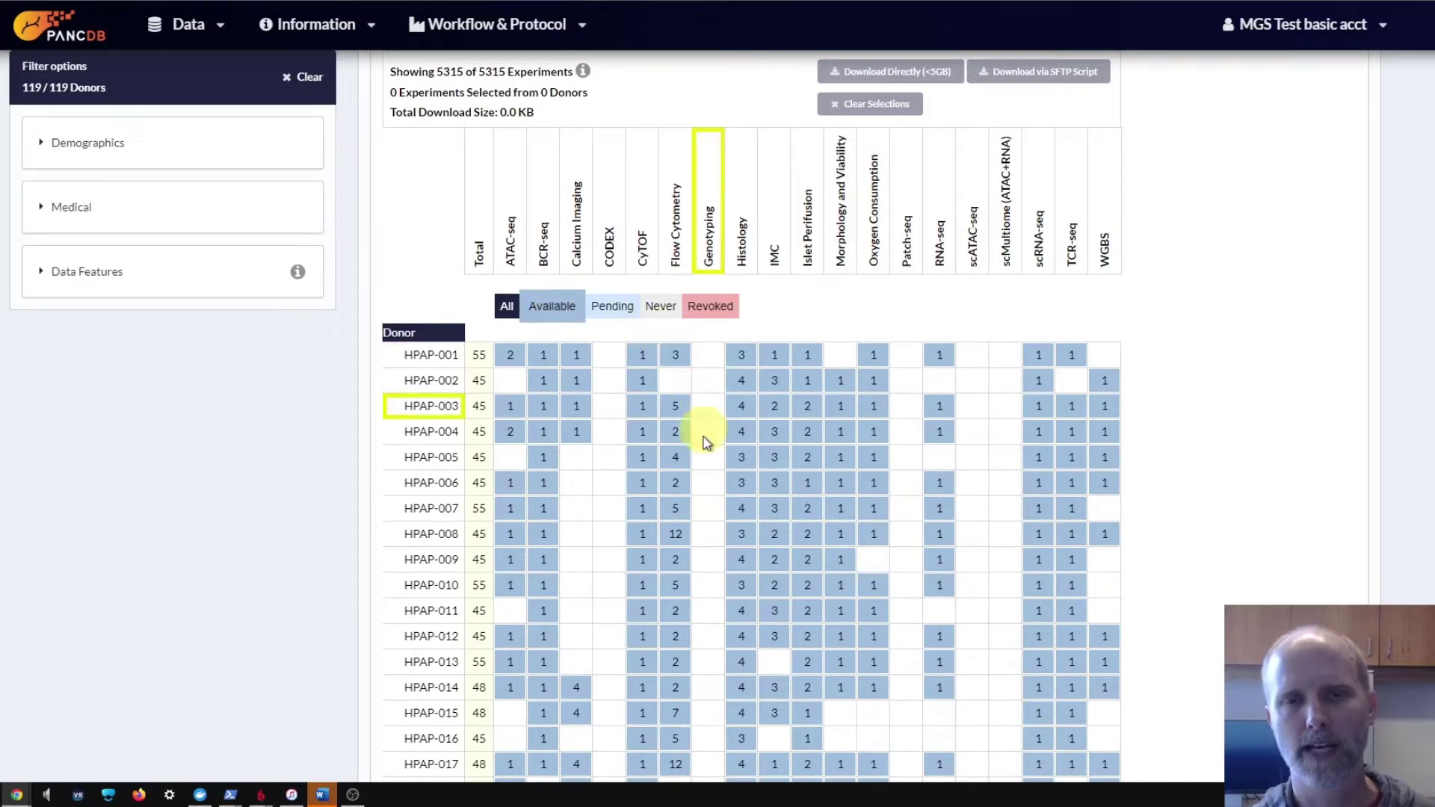
left_click(606, 310)
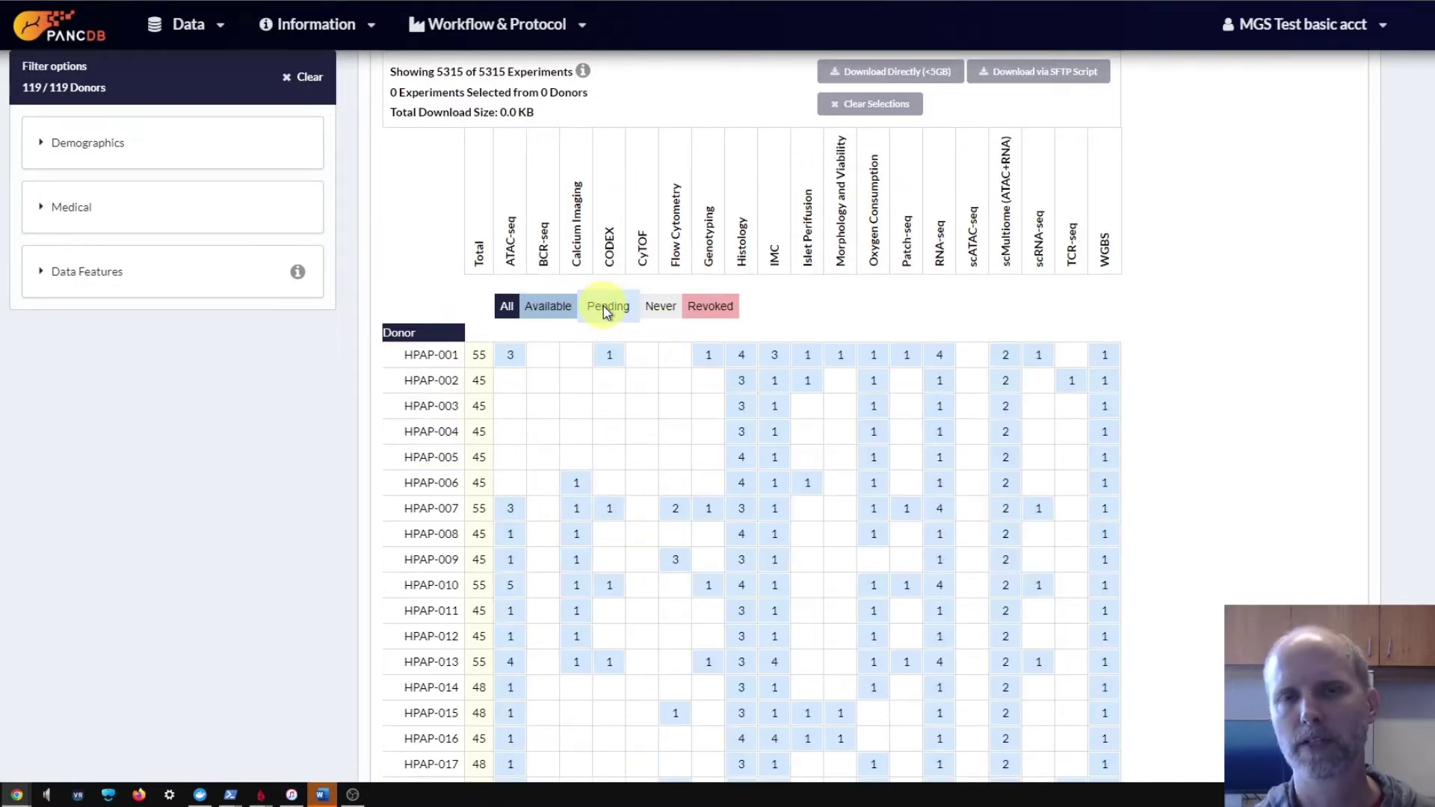
left_click(659, 308)
left_click(718, 308)
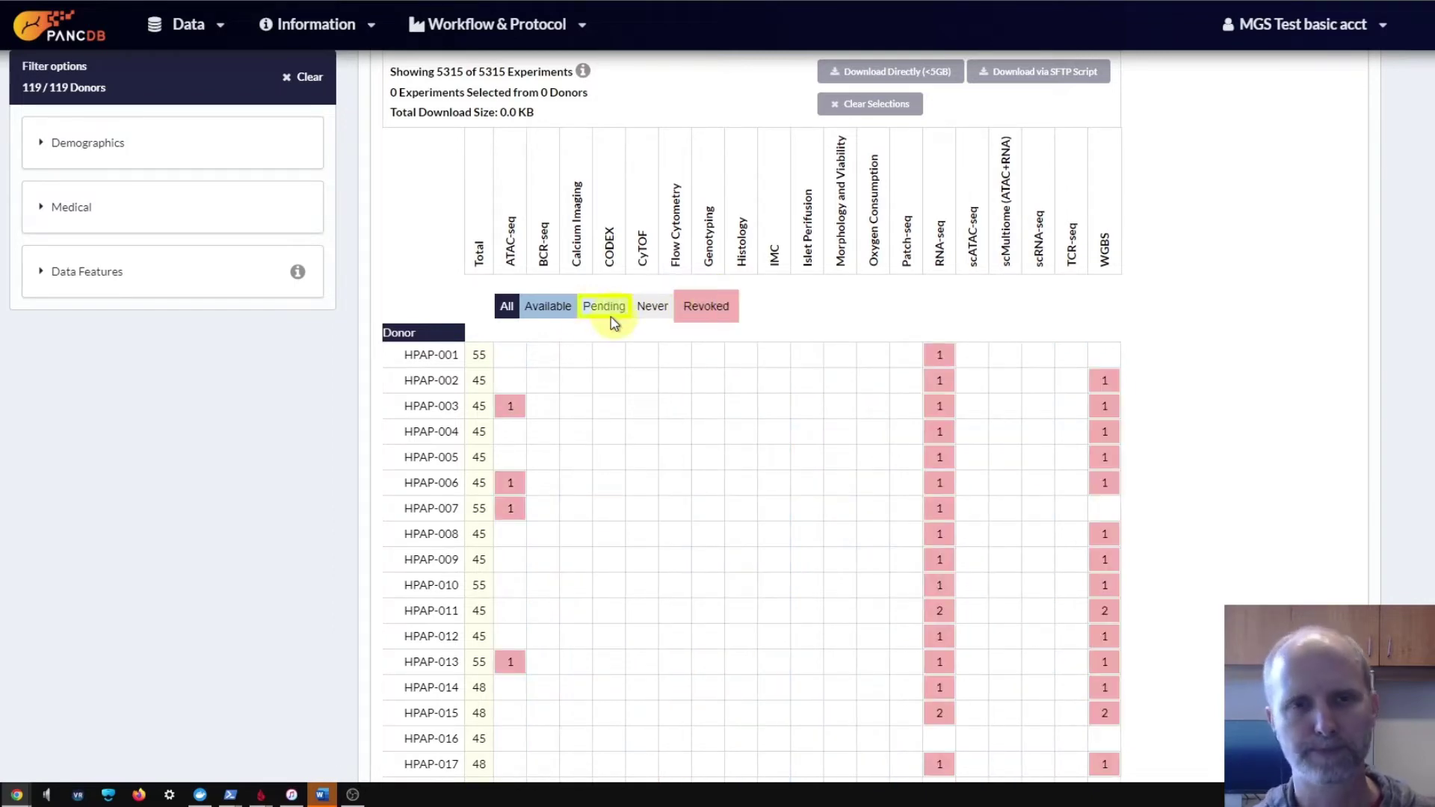
left_click(506, 314)
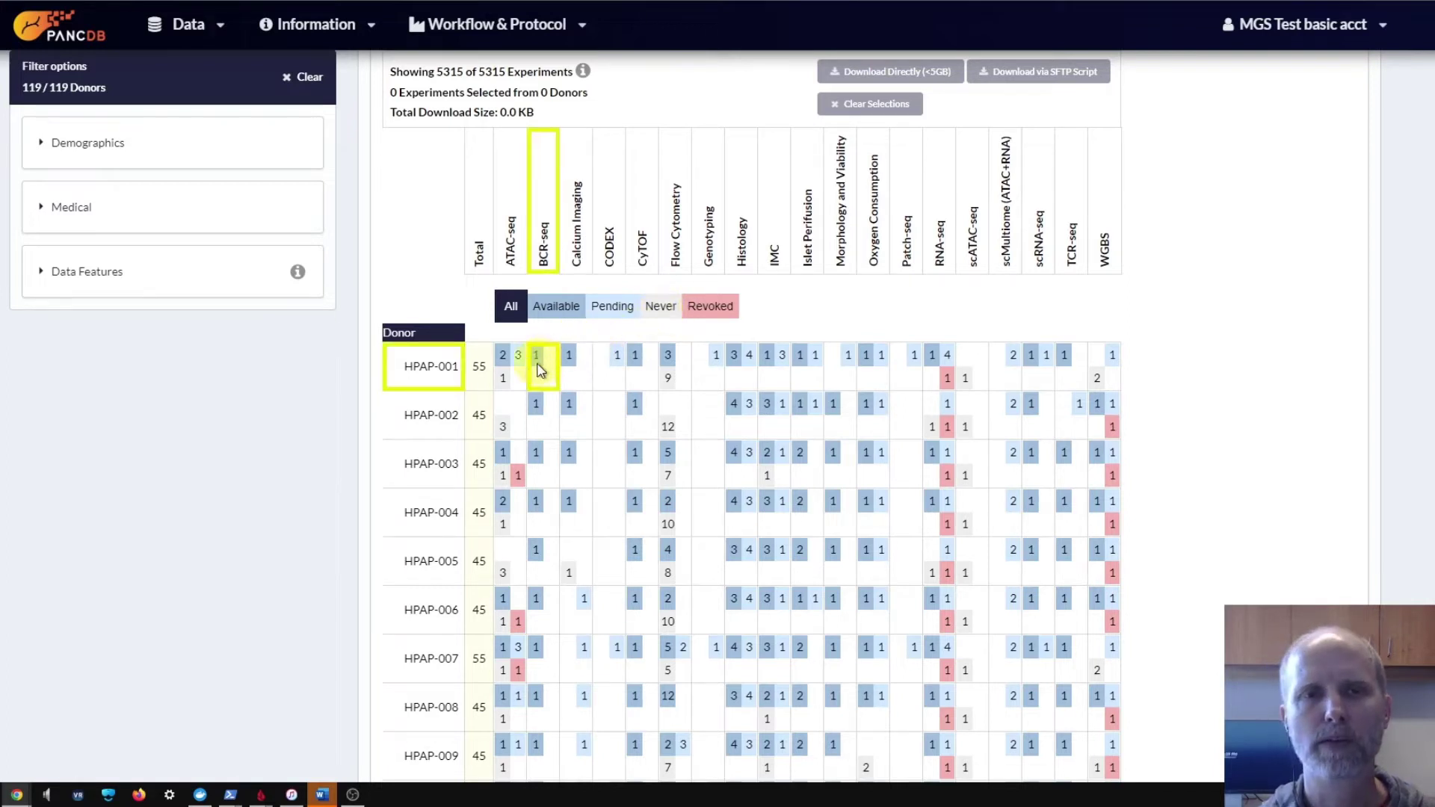
- Examine the status reasons for HPAP-001's experiments and look through the donor rows down to HPAP-121 and back
mouse_move(515, 372)
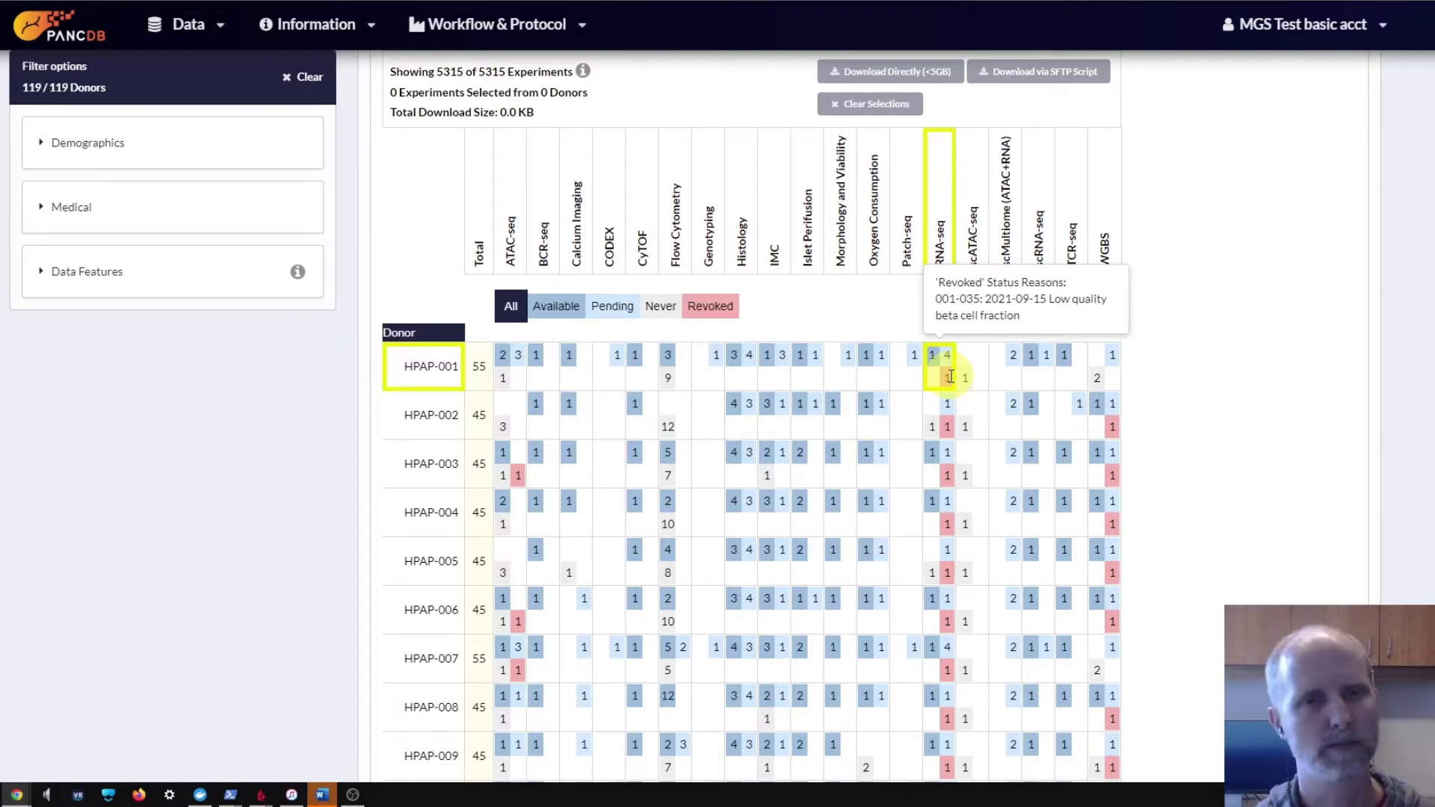
scroll(847, 498, "down", 10)
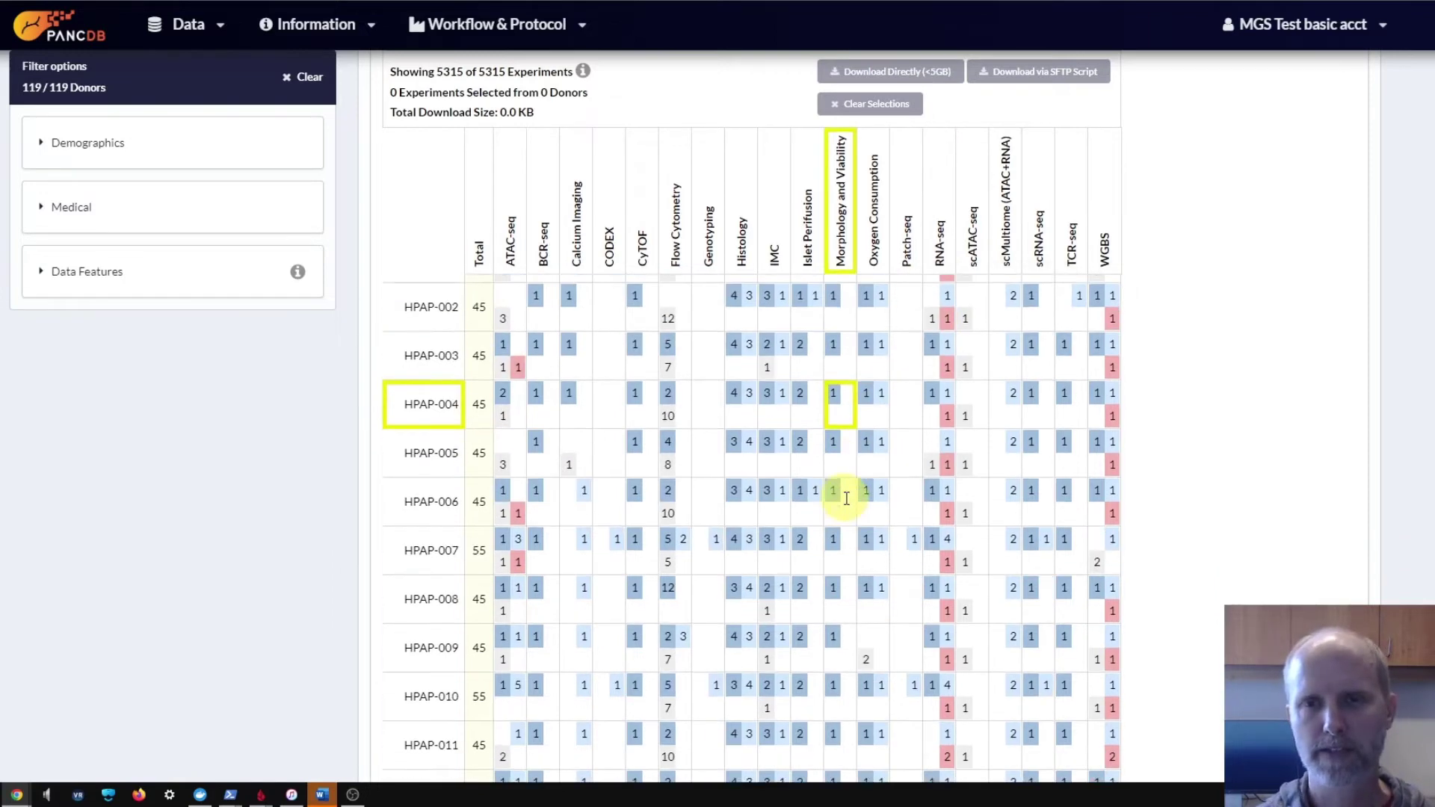
scroll(846, 498, "down", 20)
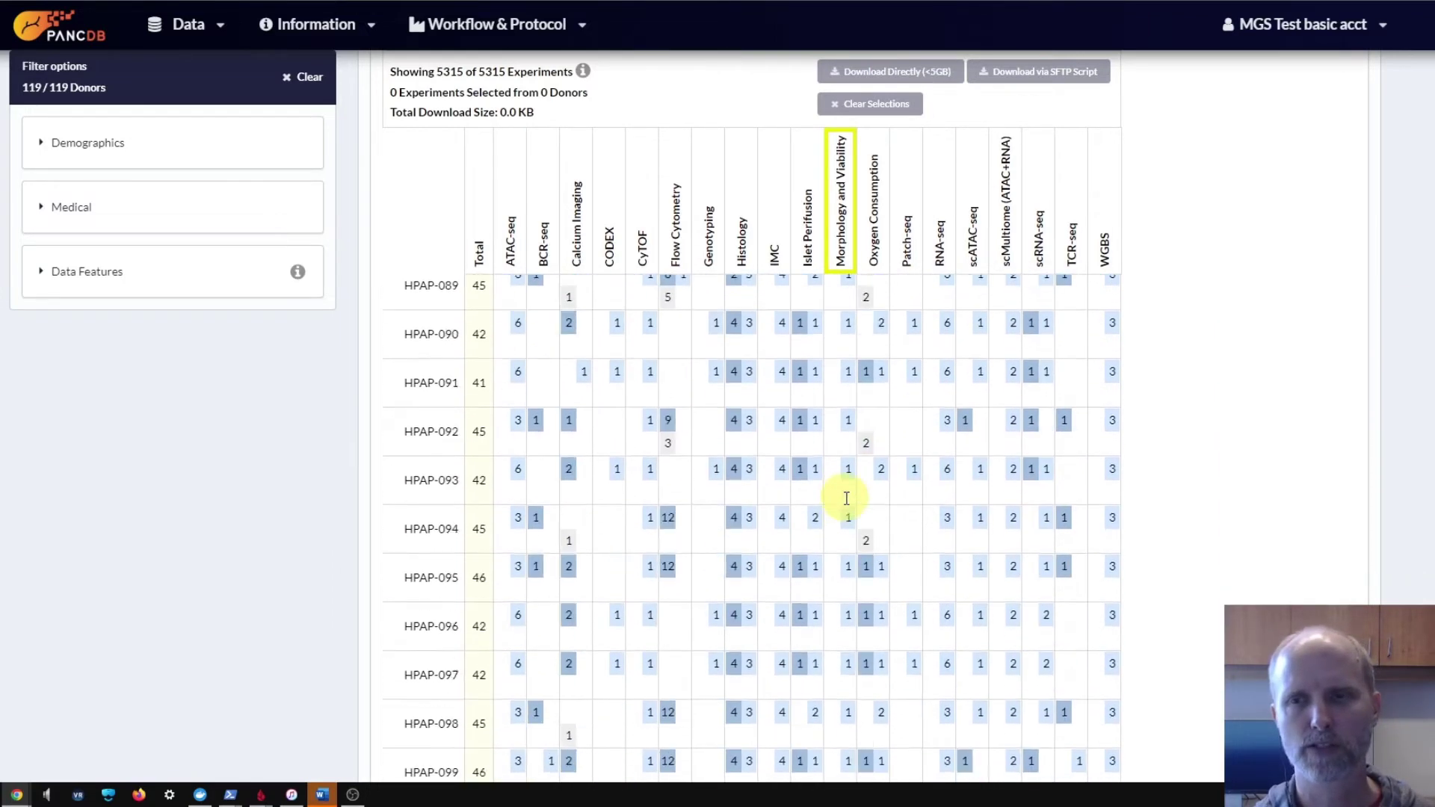
mouse_move(434, 576)
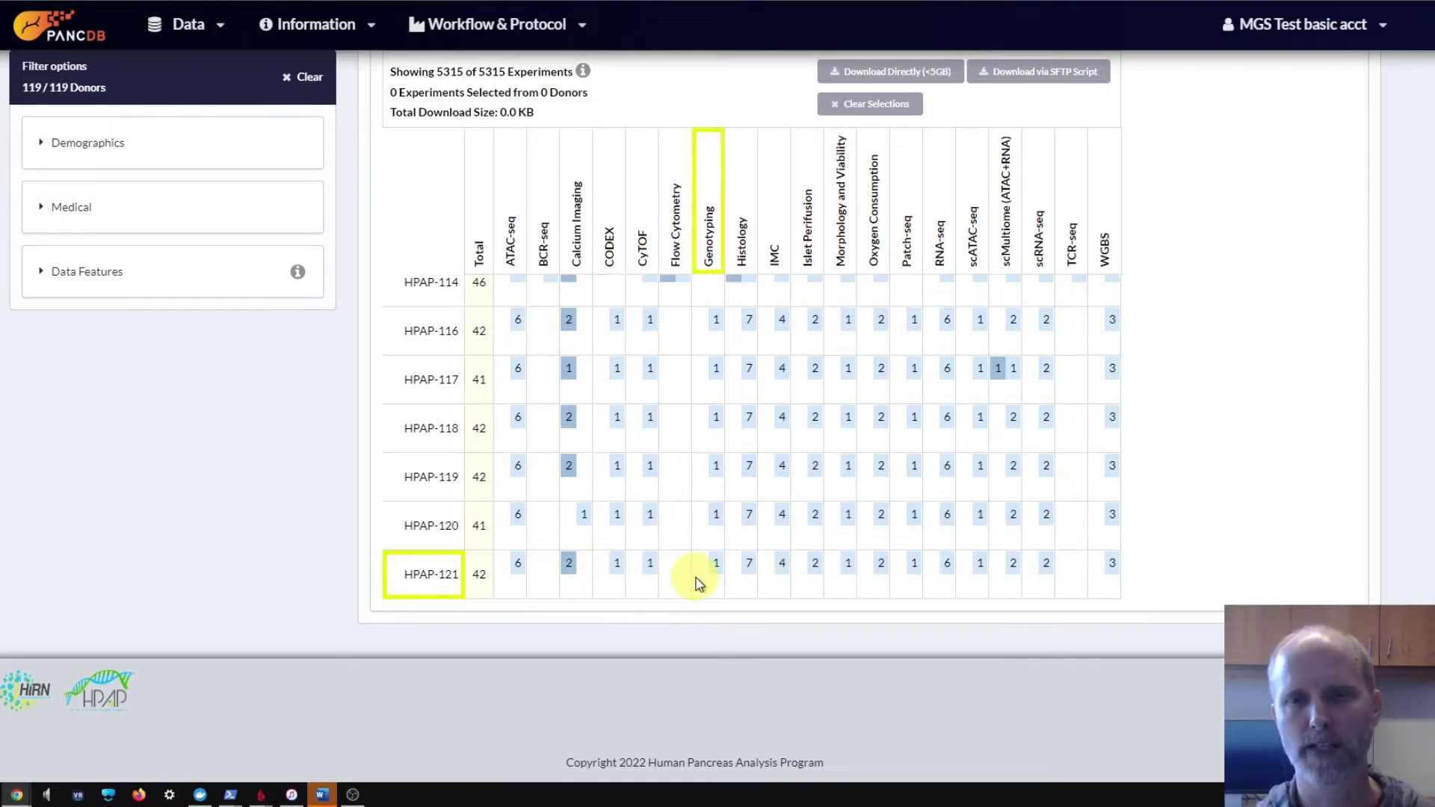
scroll(695, 579, "up", 10)
scroll(695, 579, "up", 20)
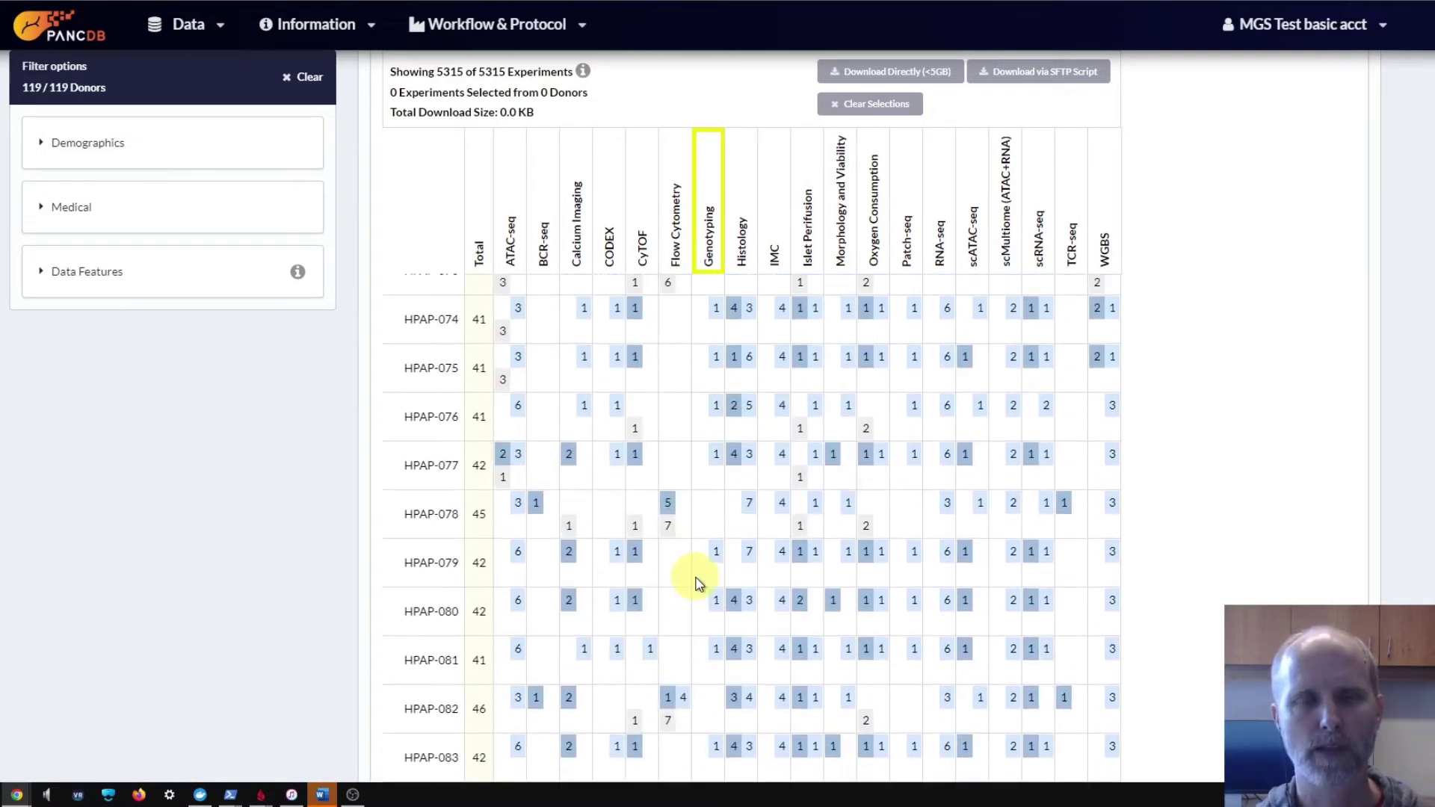
scroll(695, 579, "up", 13)
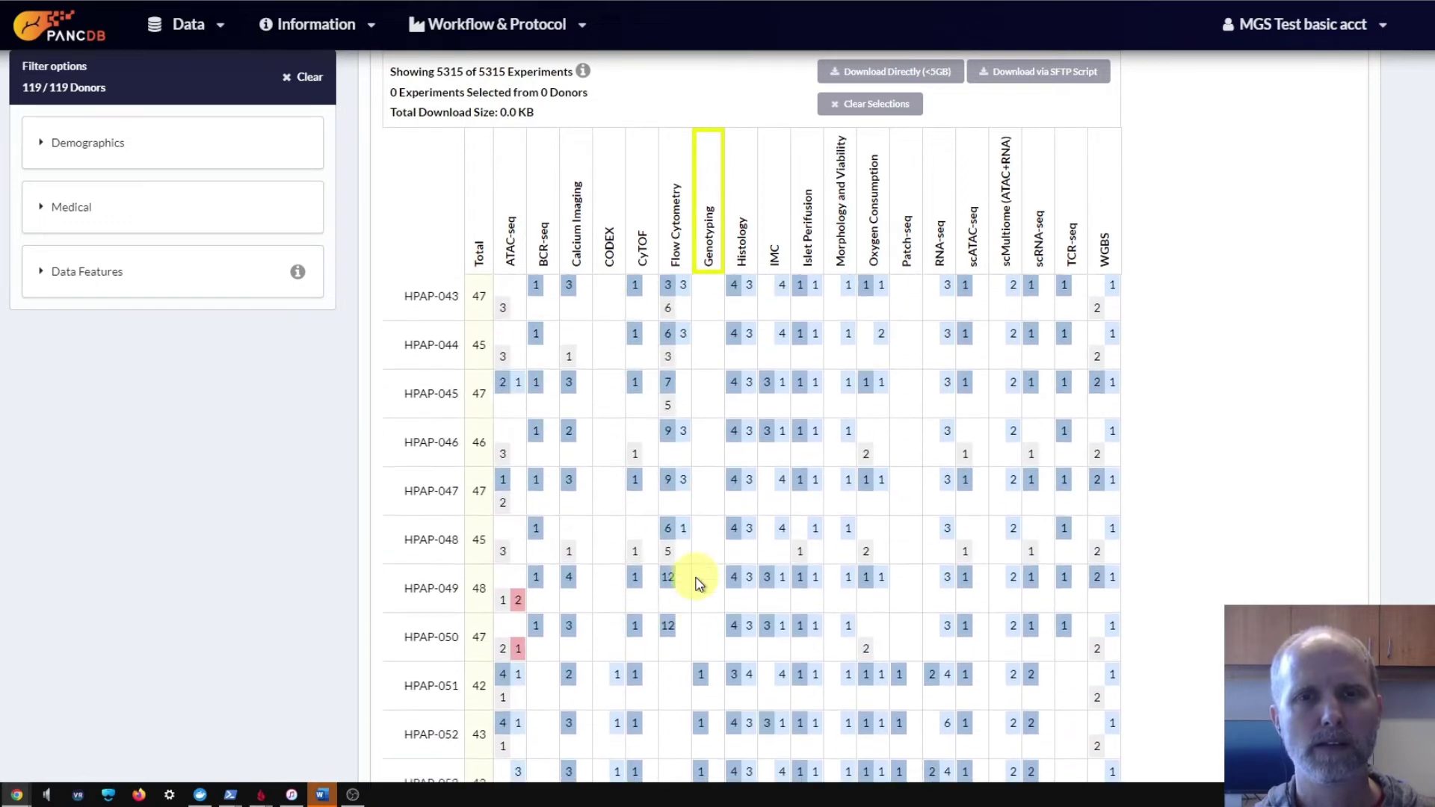
scroll(697, 583, "up", 15)
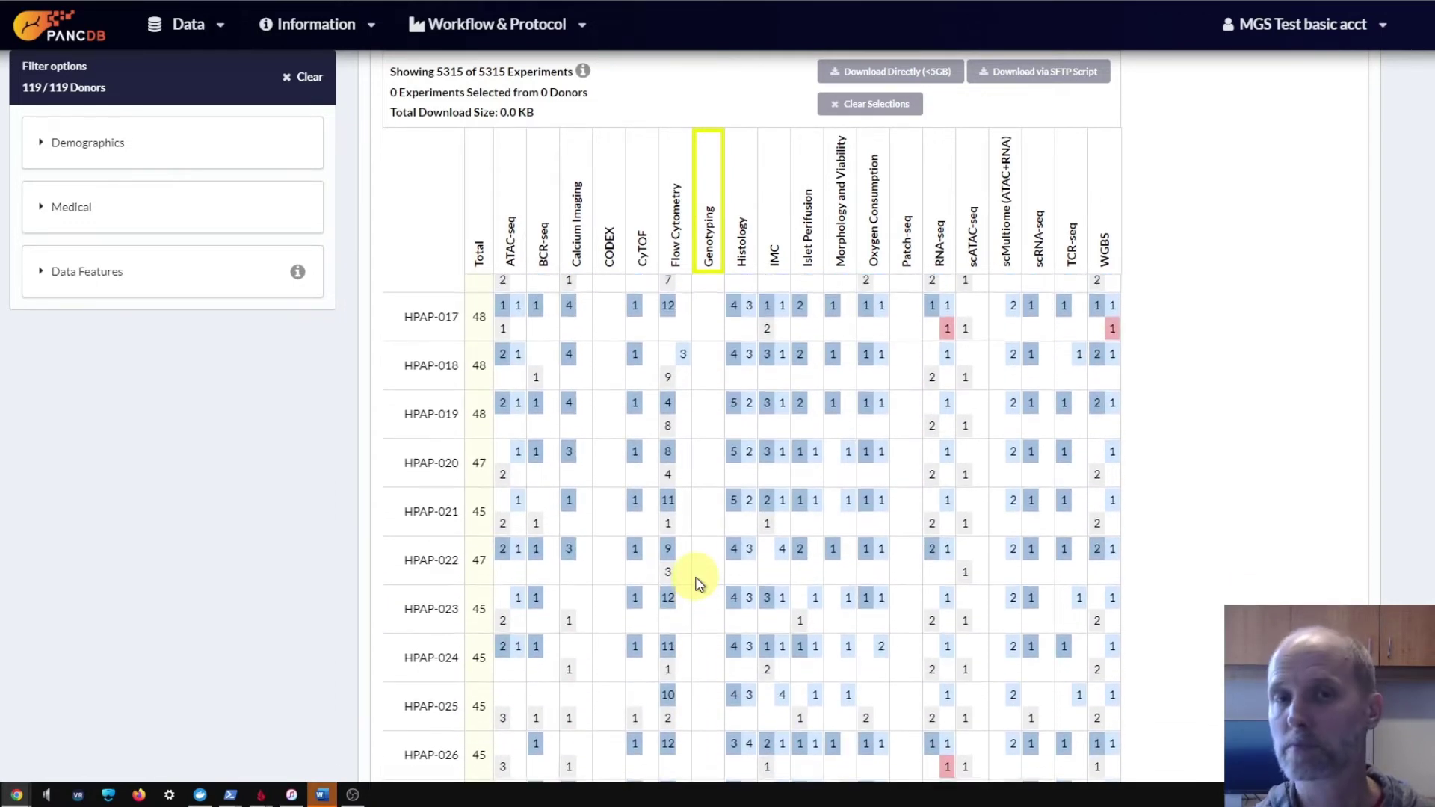
scroll(697, 583, "up", 7)
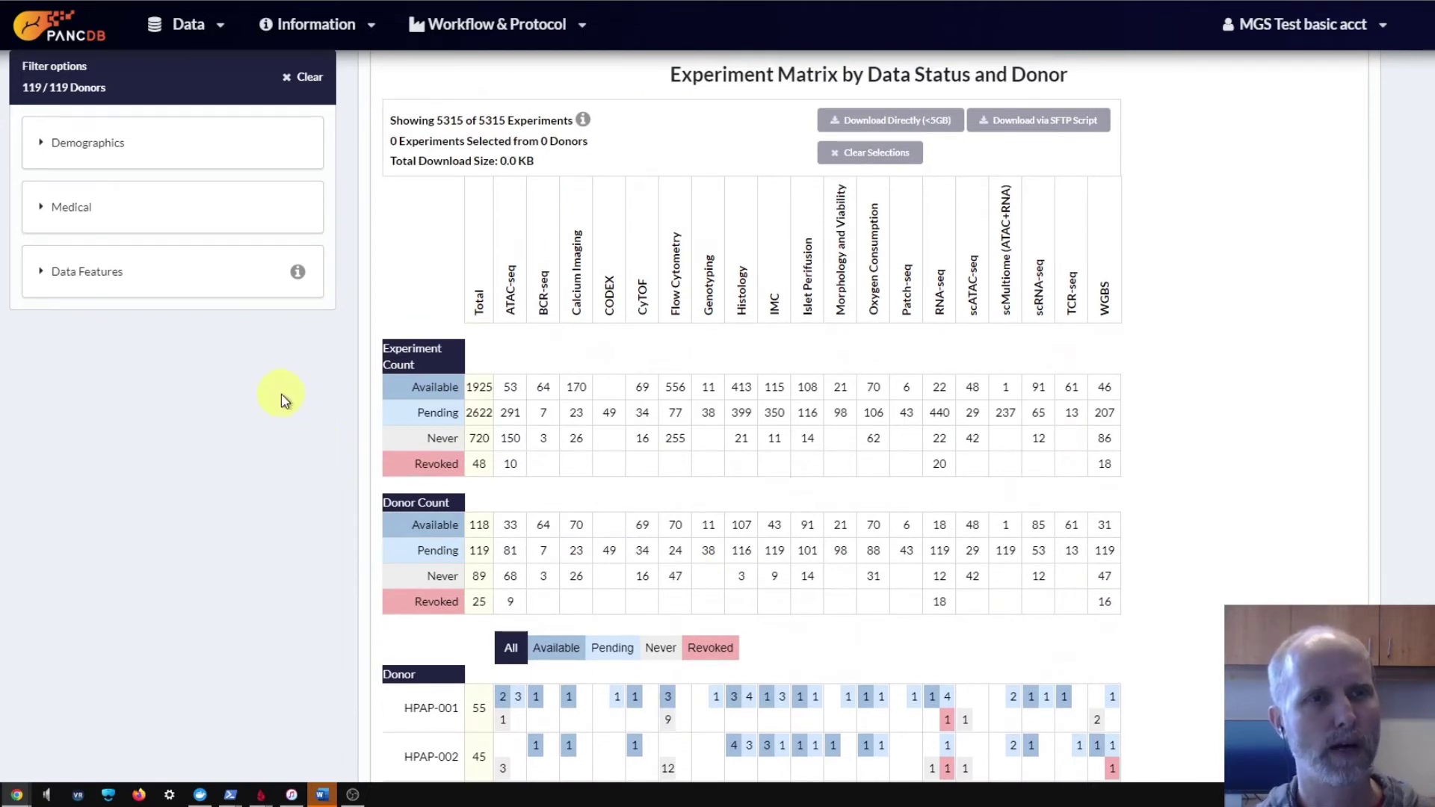
- Filter the donors by the demographics Female and African American, and clear the filters again
scroll(281, 393, "up", 1)
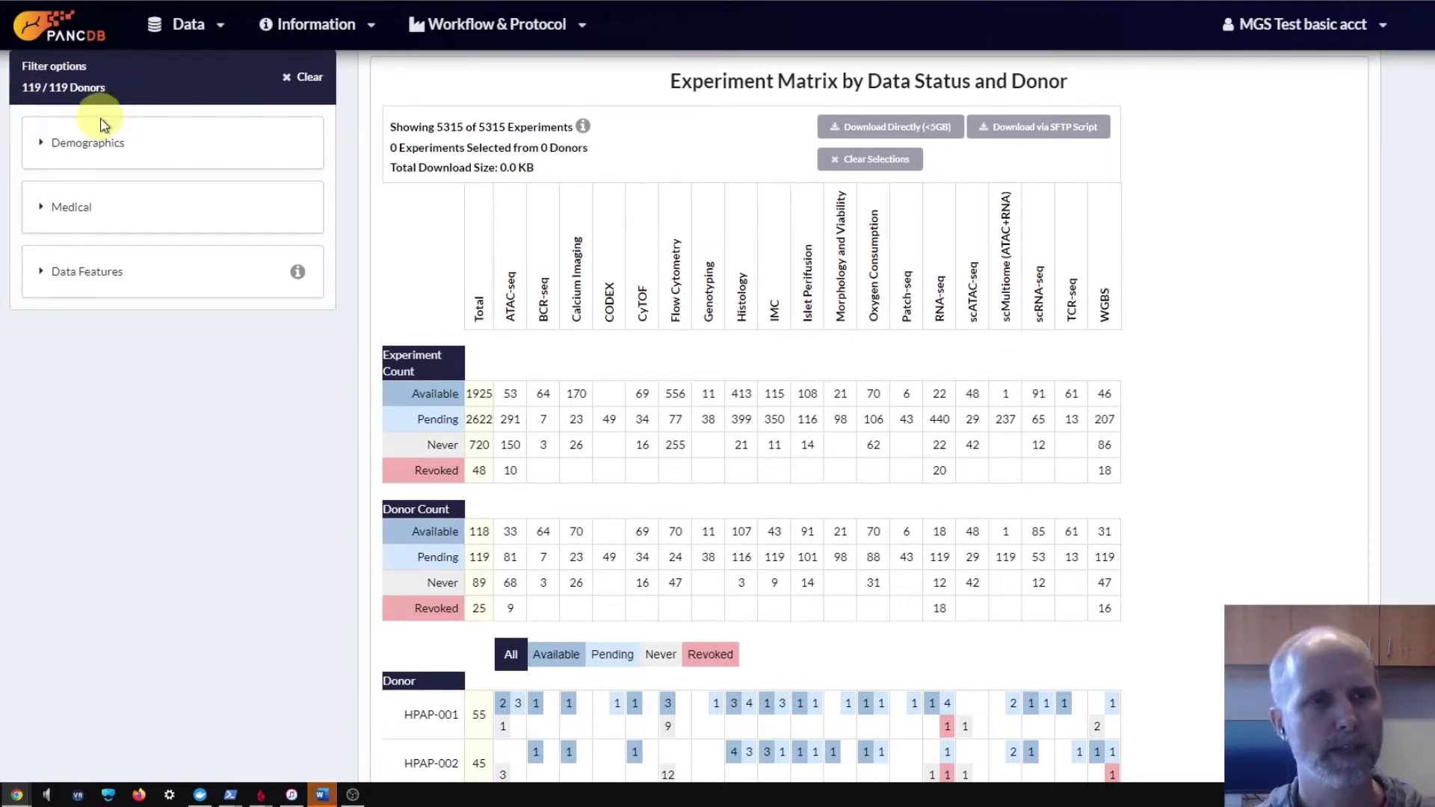
left_click(97, 153)
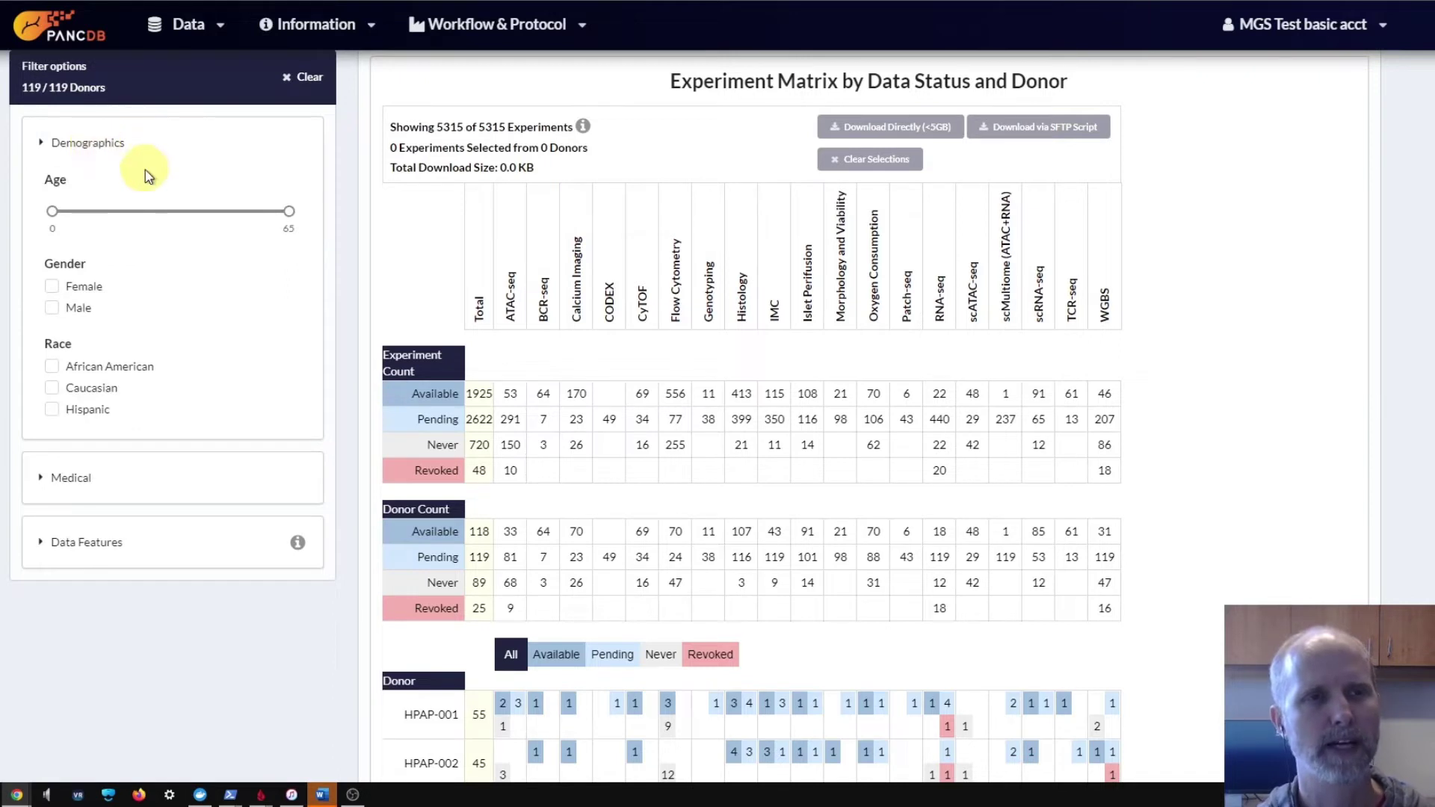
left_click(50, 288)
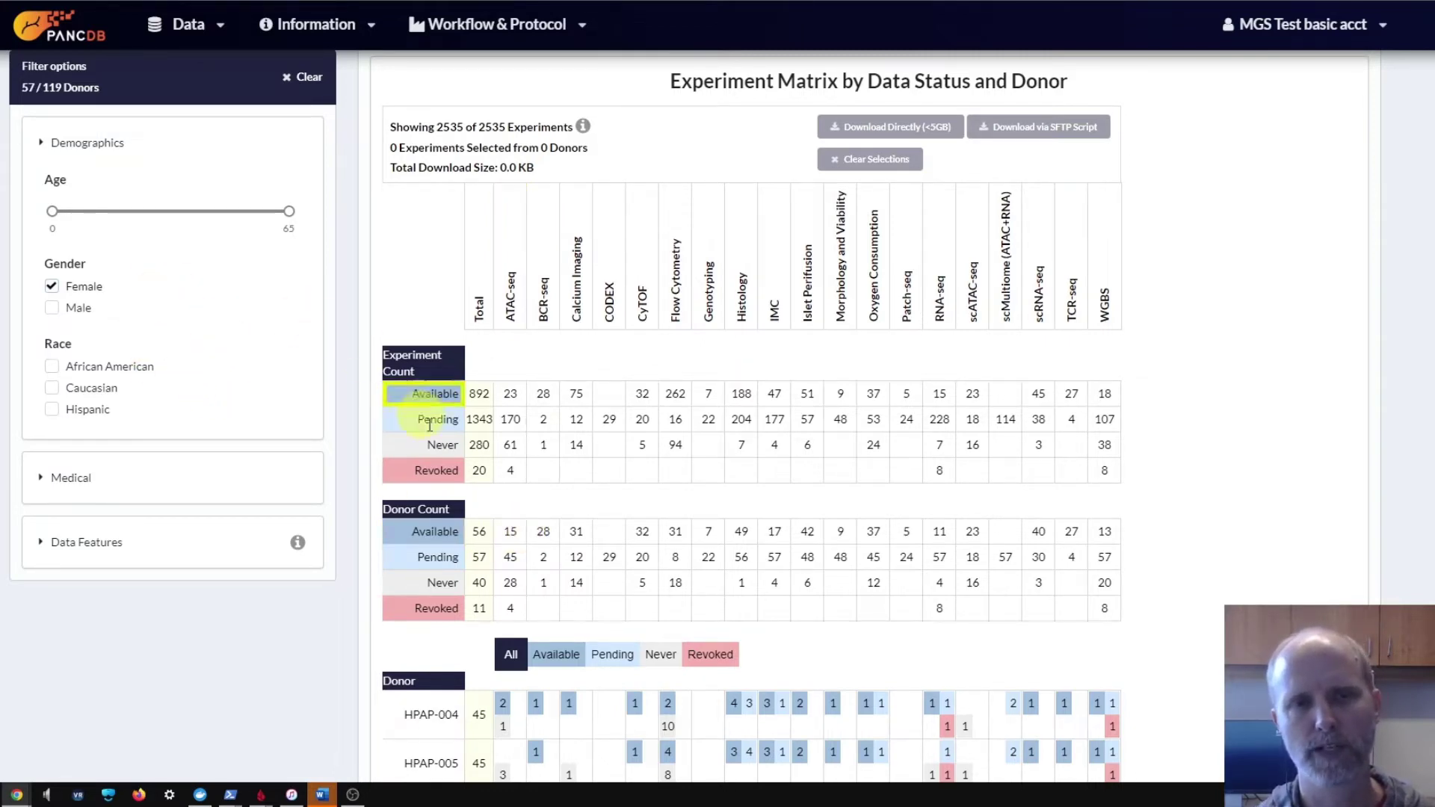
left_click(53, 368)
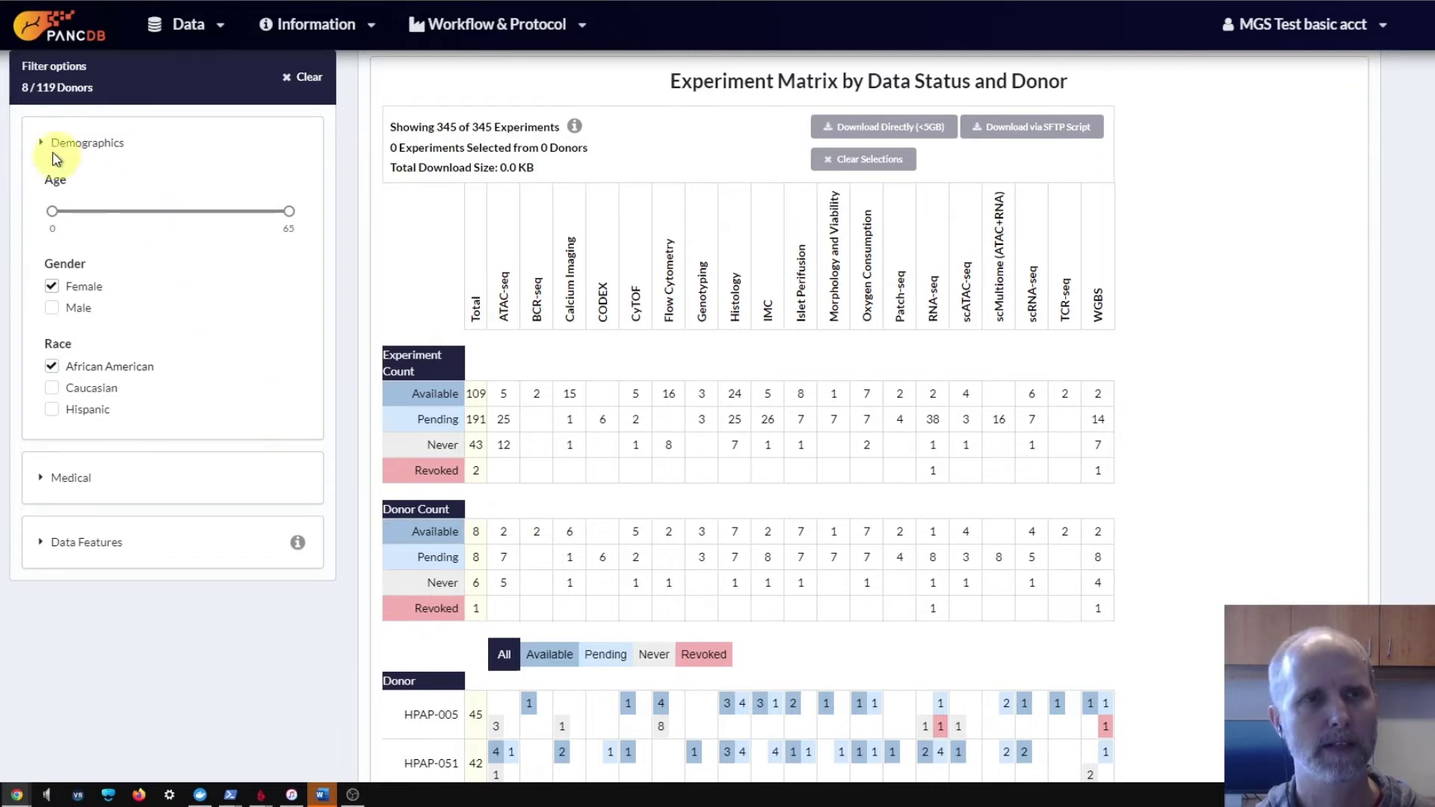
left_click(303, 77)
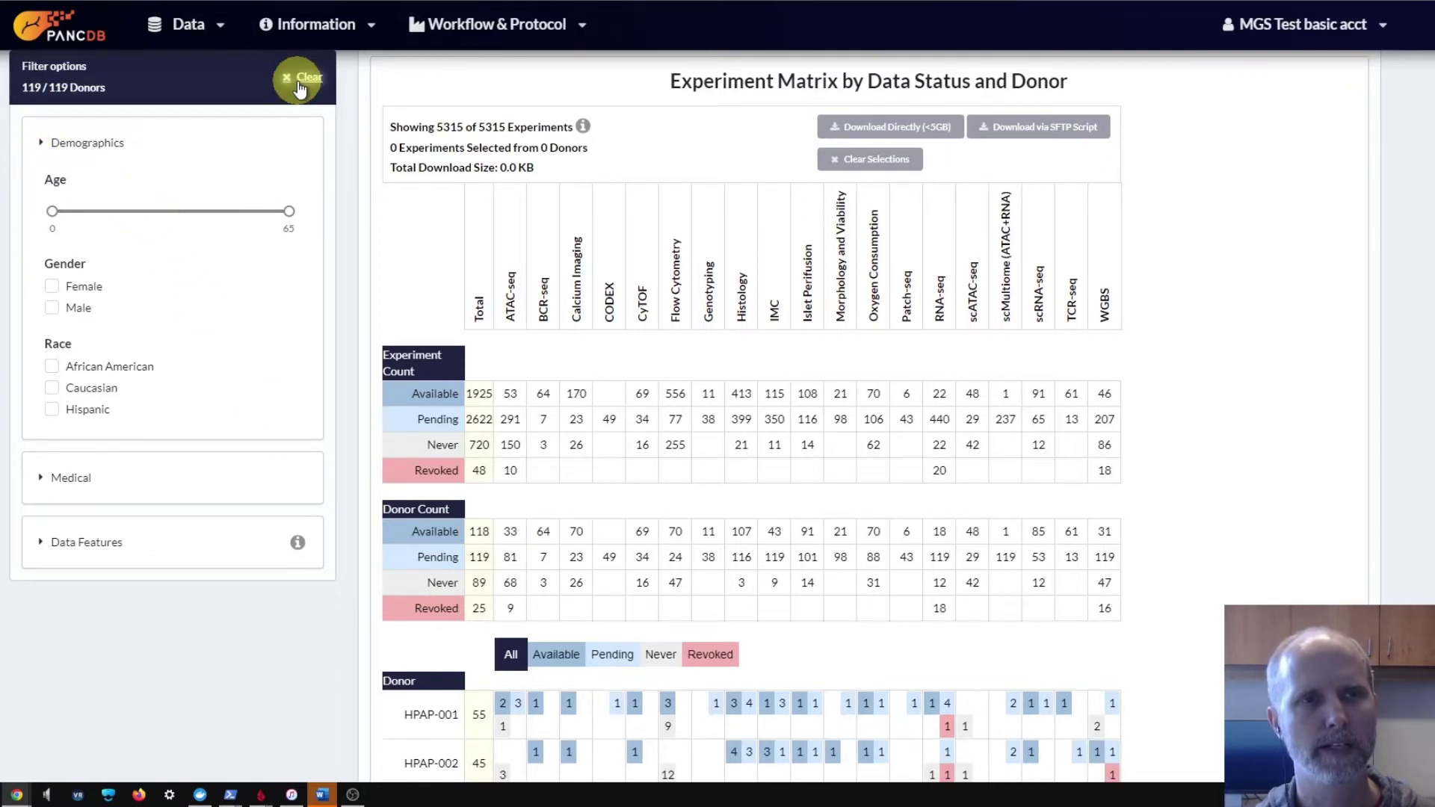
left_click(95, 145)
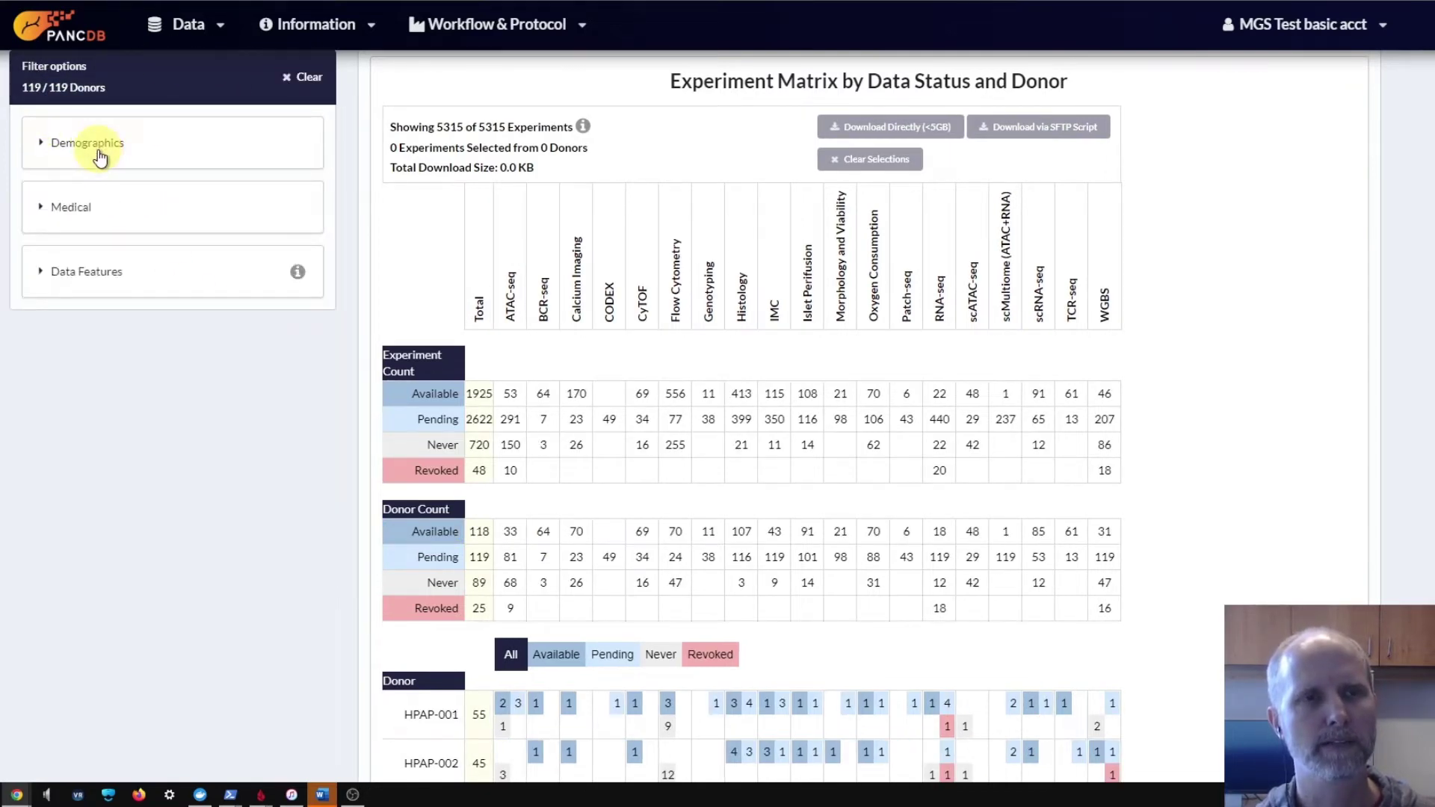
- Filter the donors by the medical condition T1D, and remove that disease filter again
left_click(88, 211)
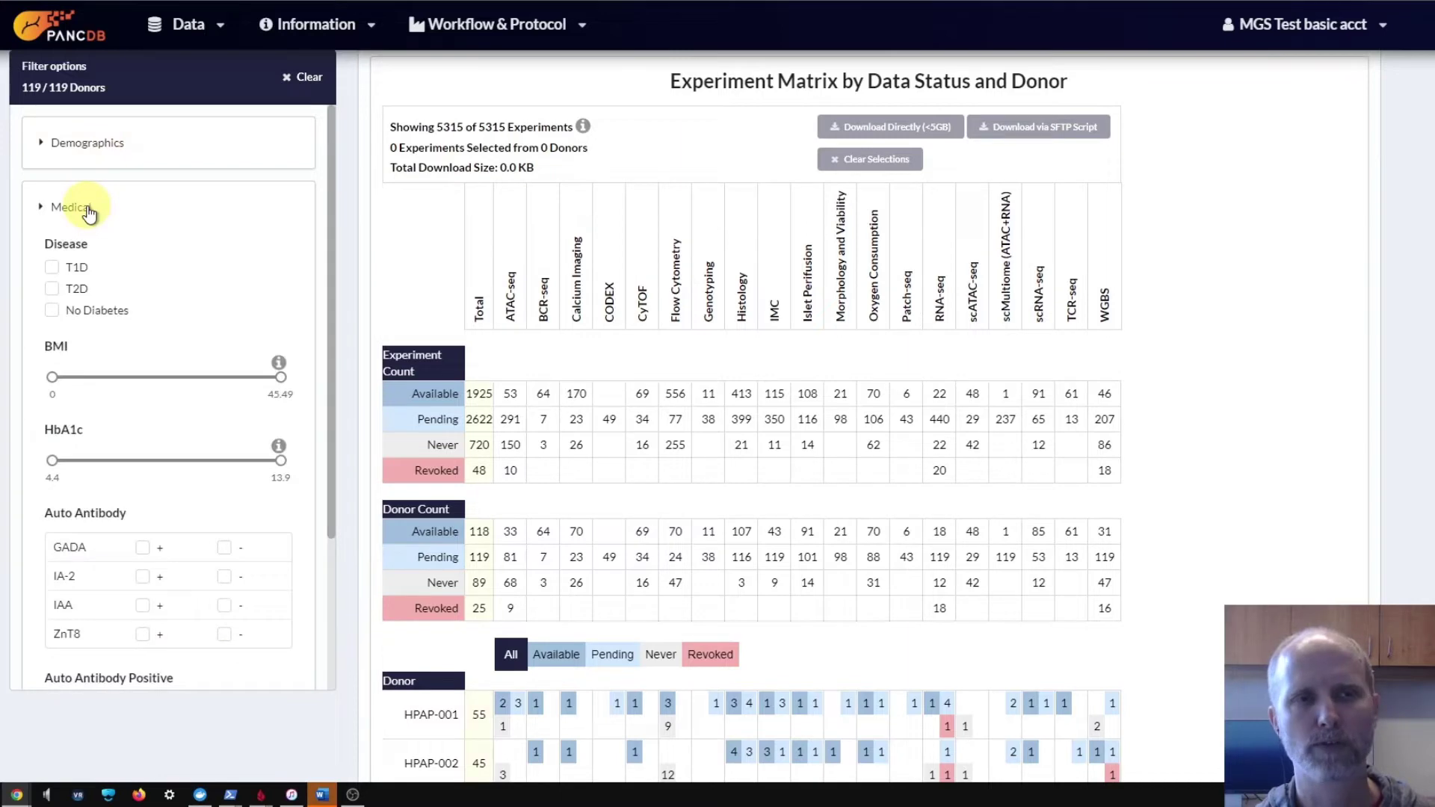
left_click(57, 274)
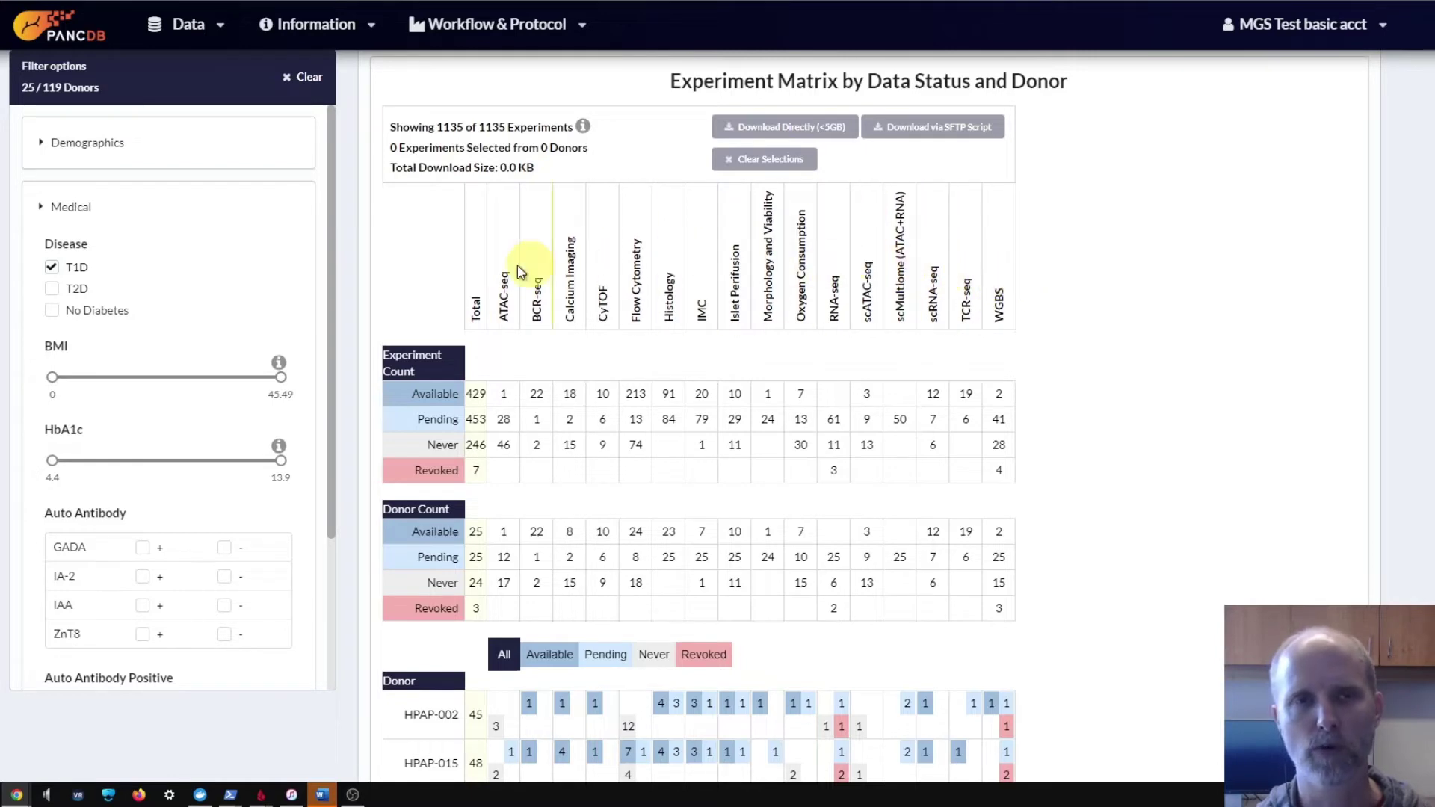
left_click(59, 275)
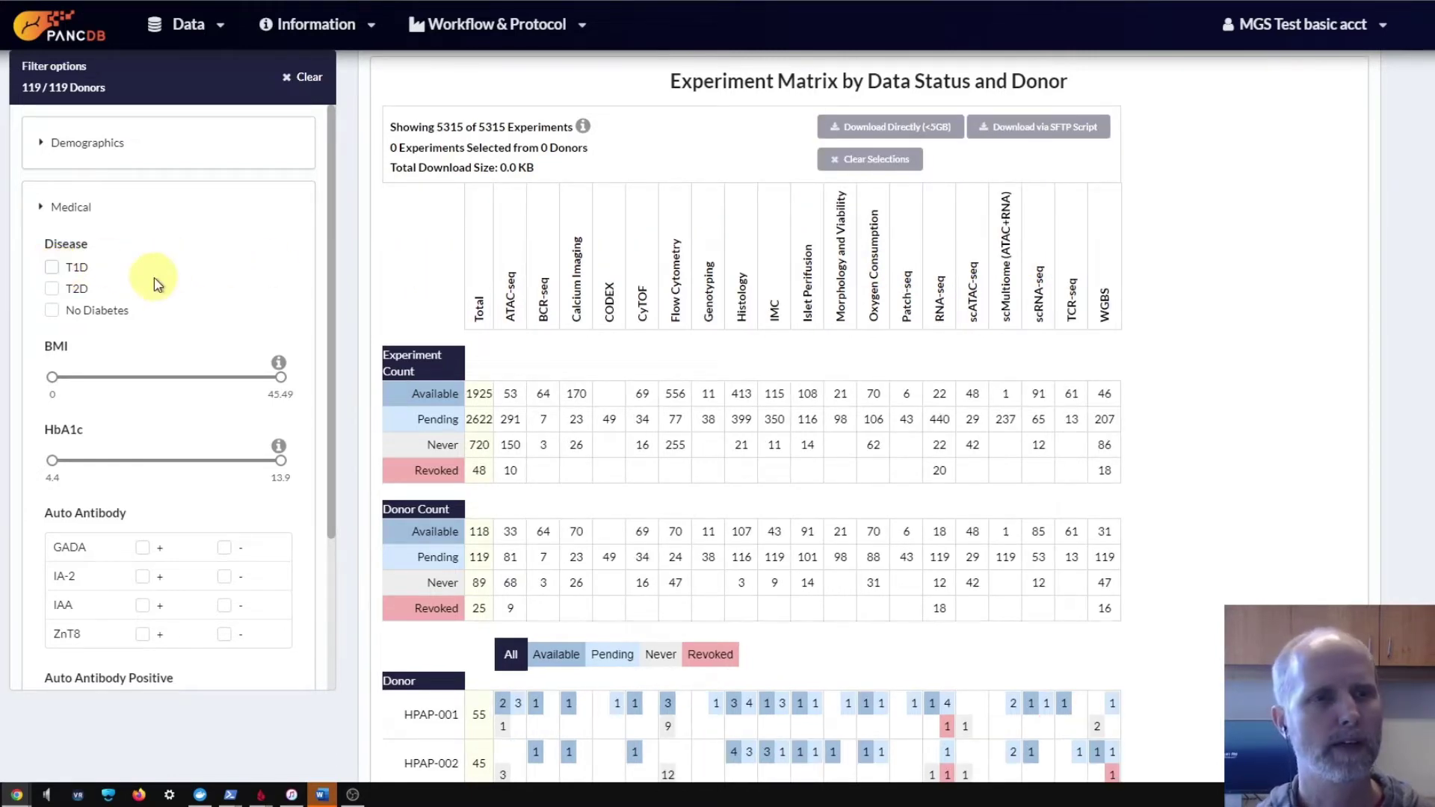
left_click(83, 208)
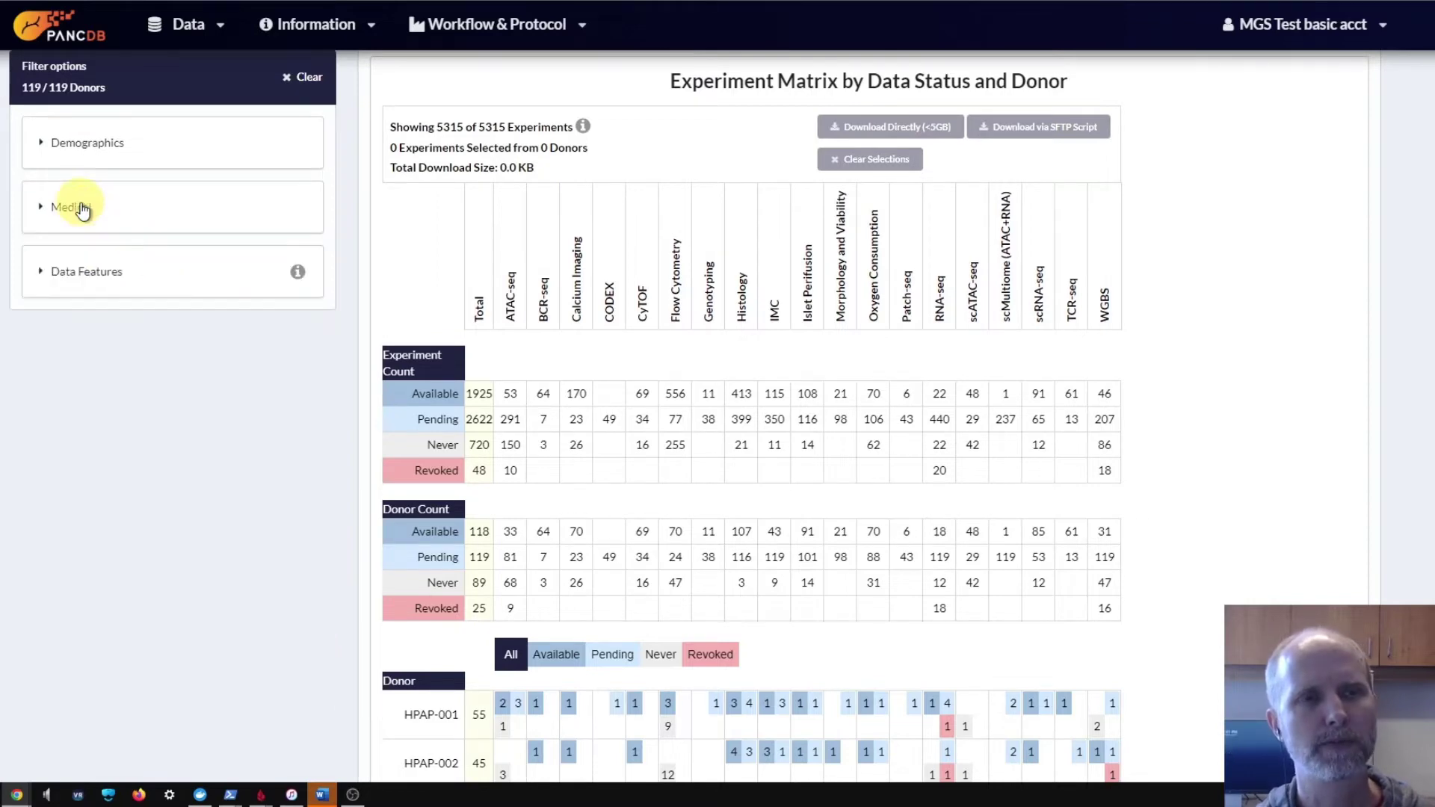
- Filter the experiments by data-generating institution, trying University of Pennsylvania first and replacing it with Vanderbilt University
scroll(83, 216, "up", 1)
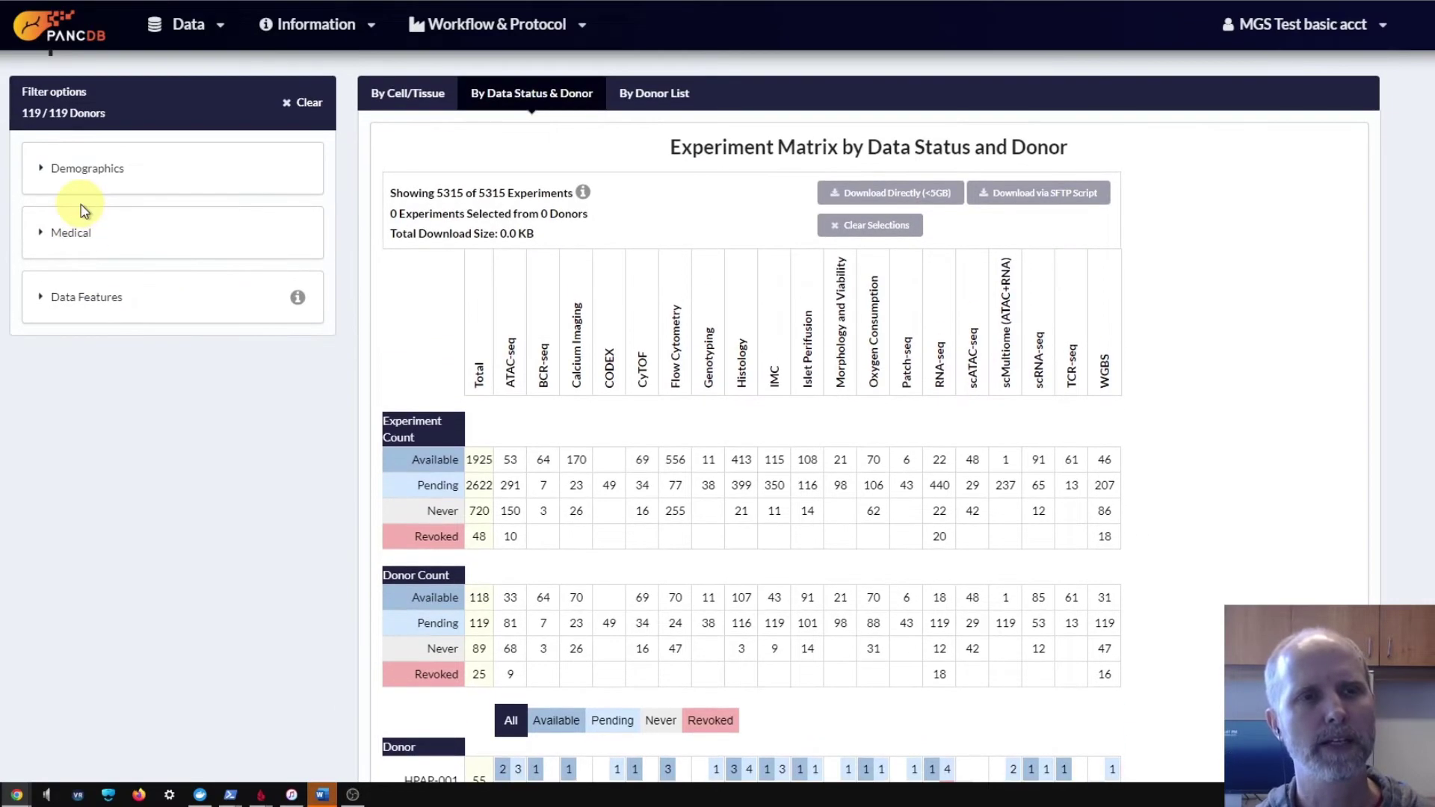
left_click(88, 299)
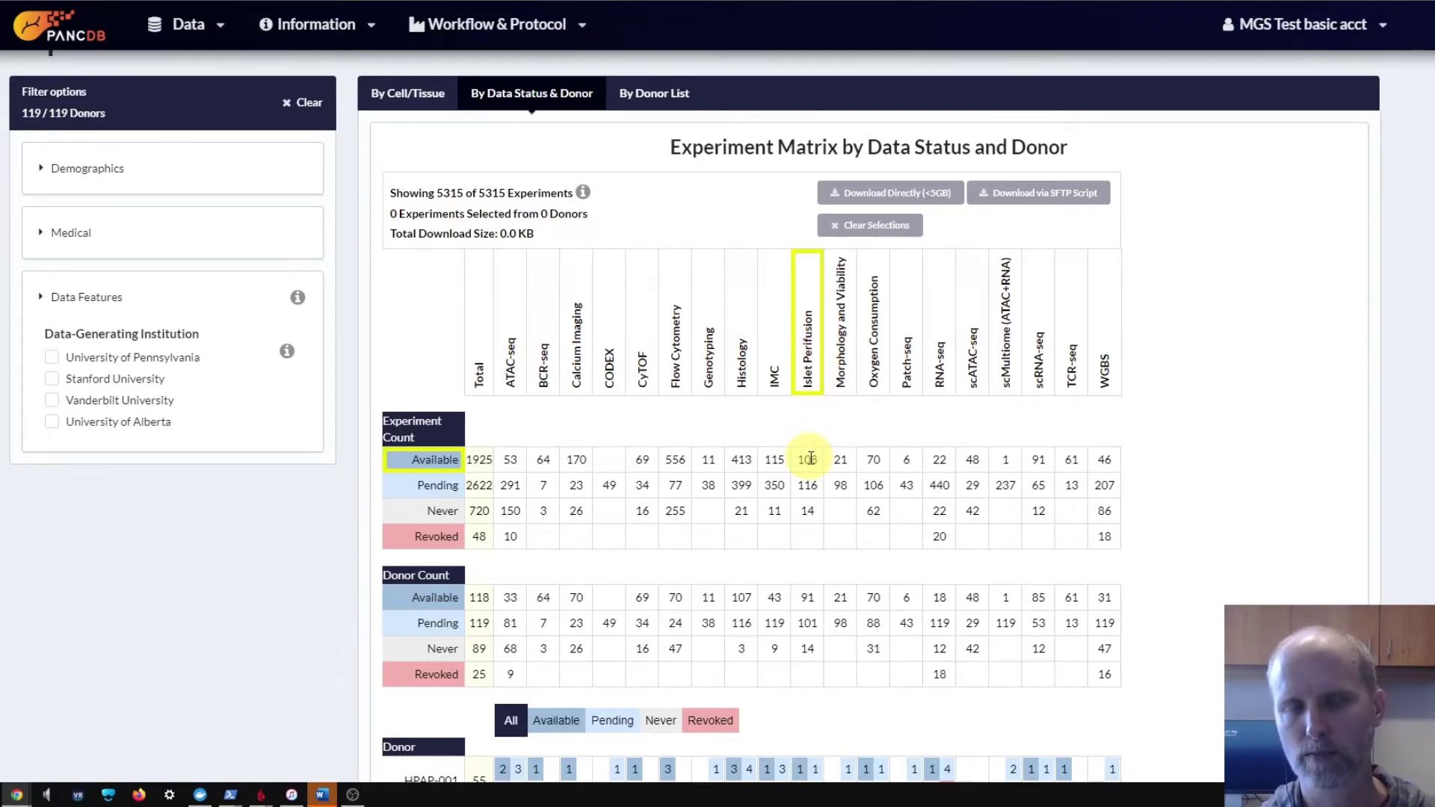
left_click(52, 359)
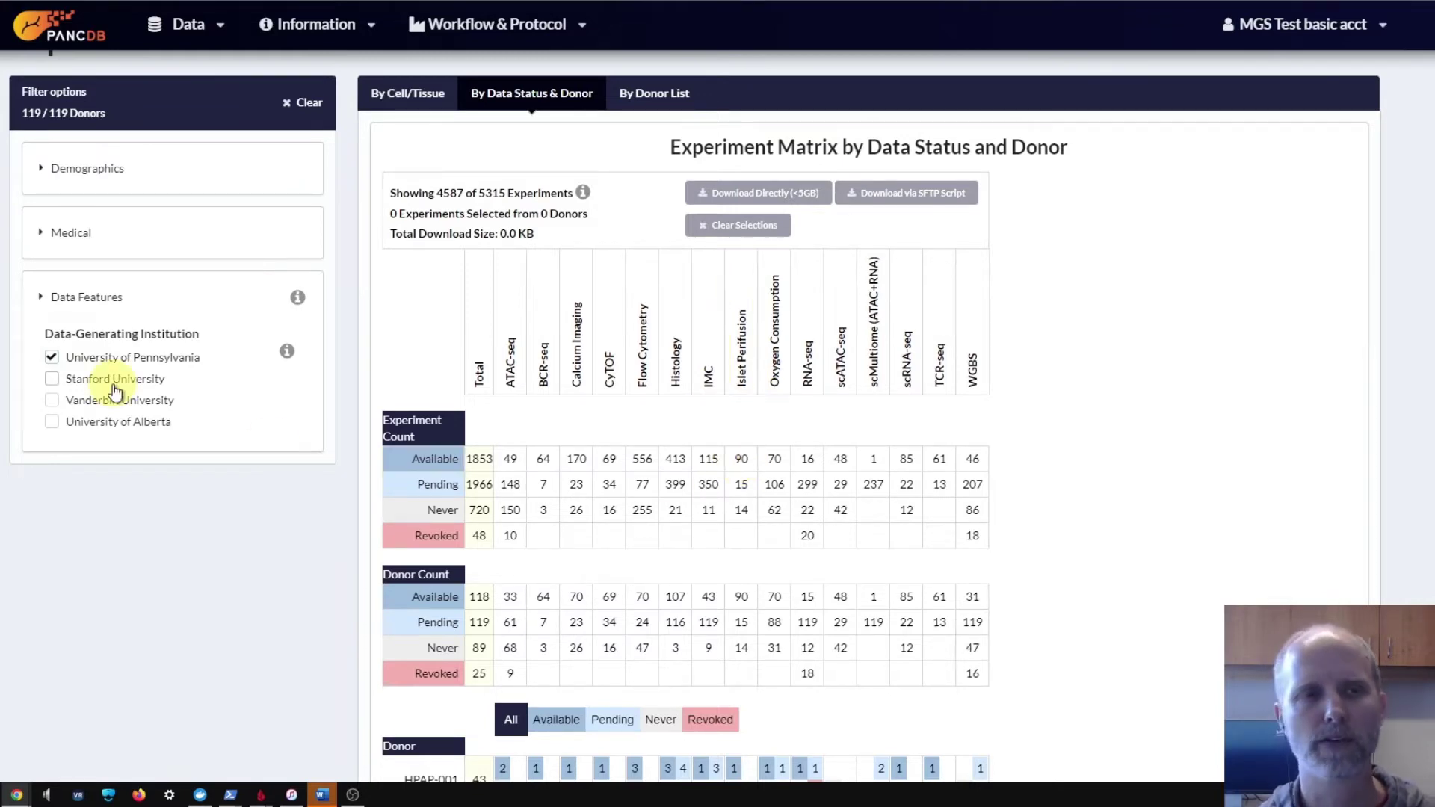
left_click(51, 359)
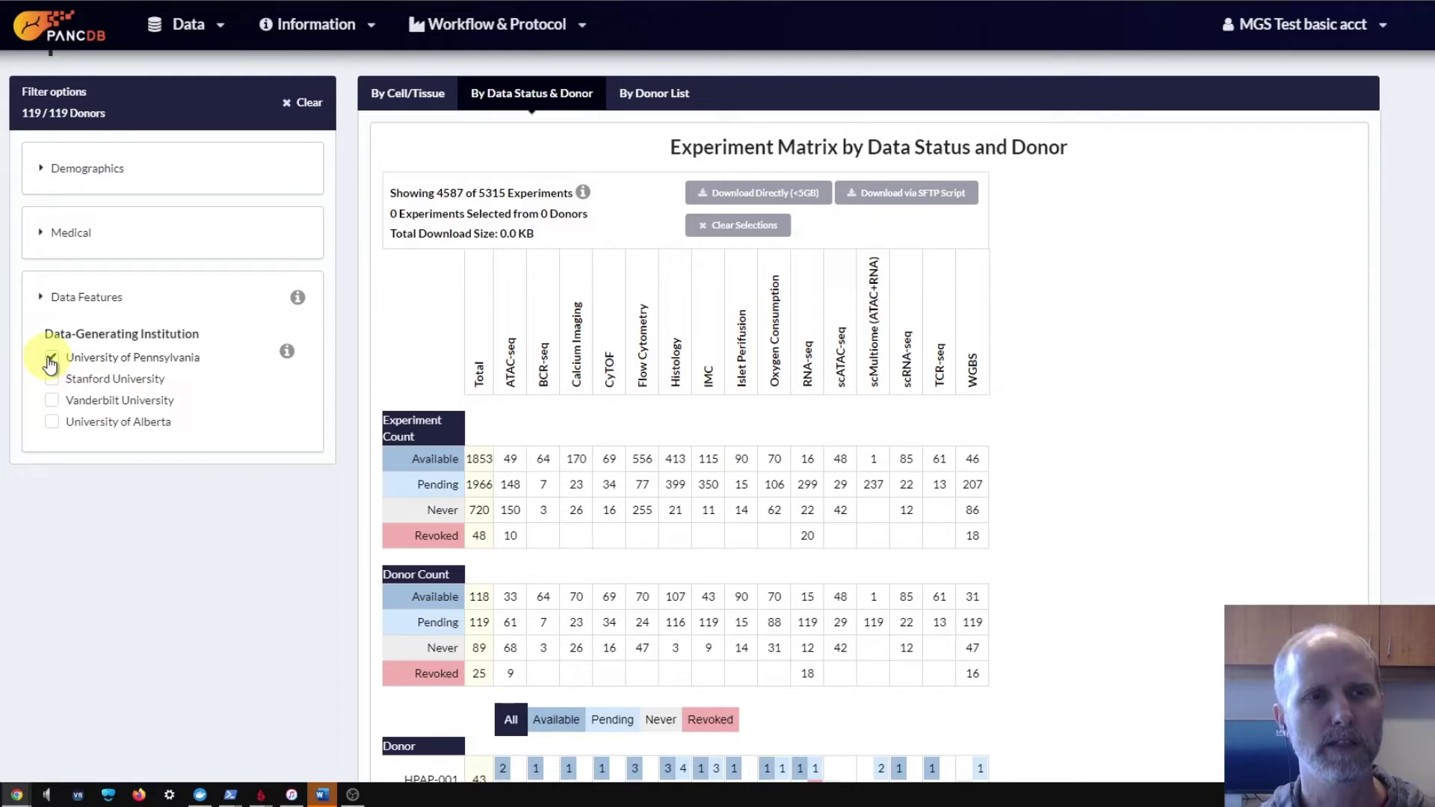
left_click(52, 404)
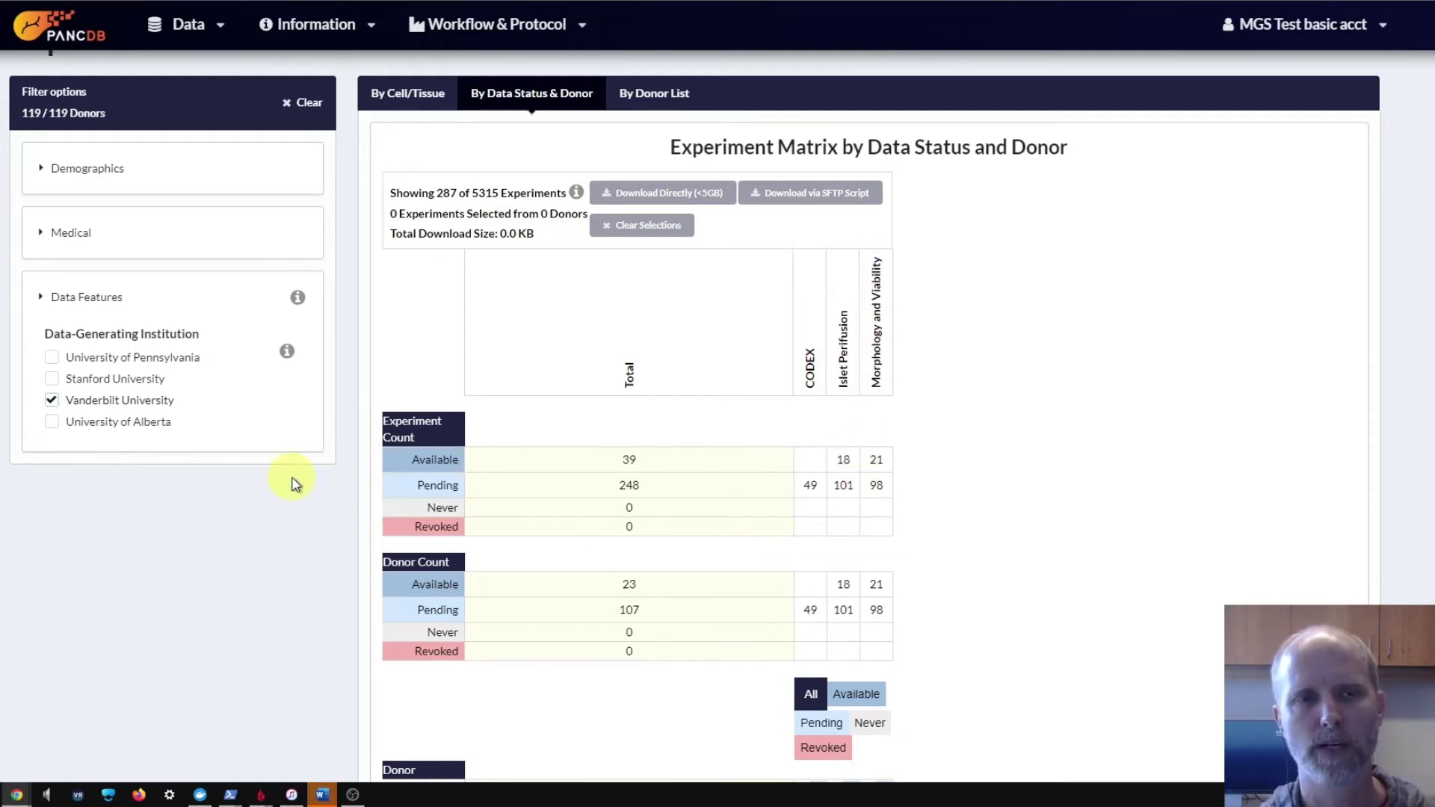
- Replace the Vanderbilt University institution filter with University of Pennsylvania, clear all filters and collapse the data features options
left_click(54, 406)
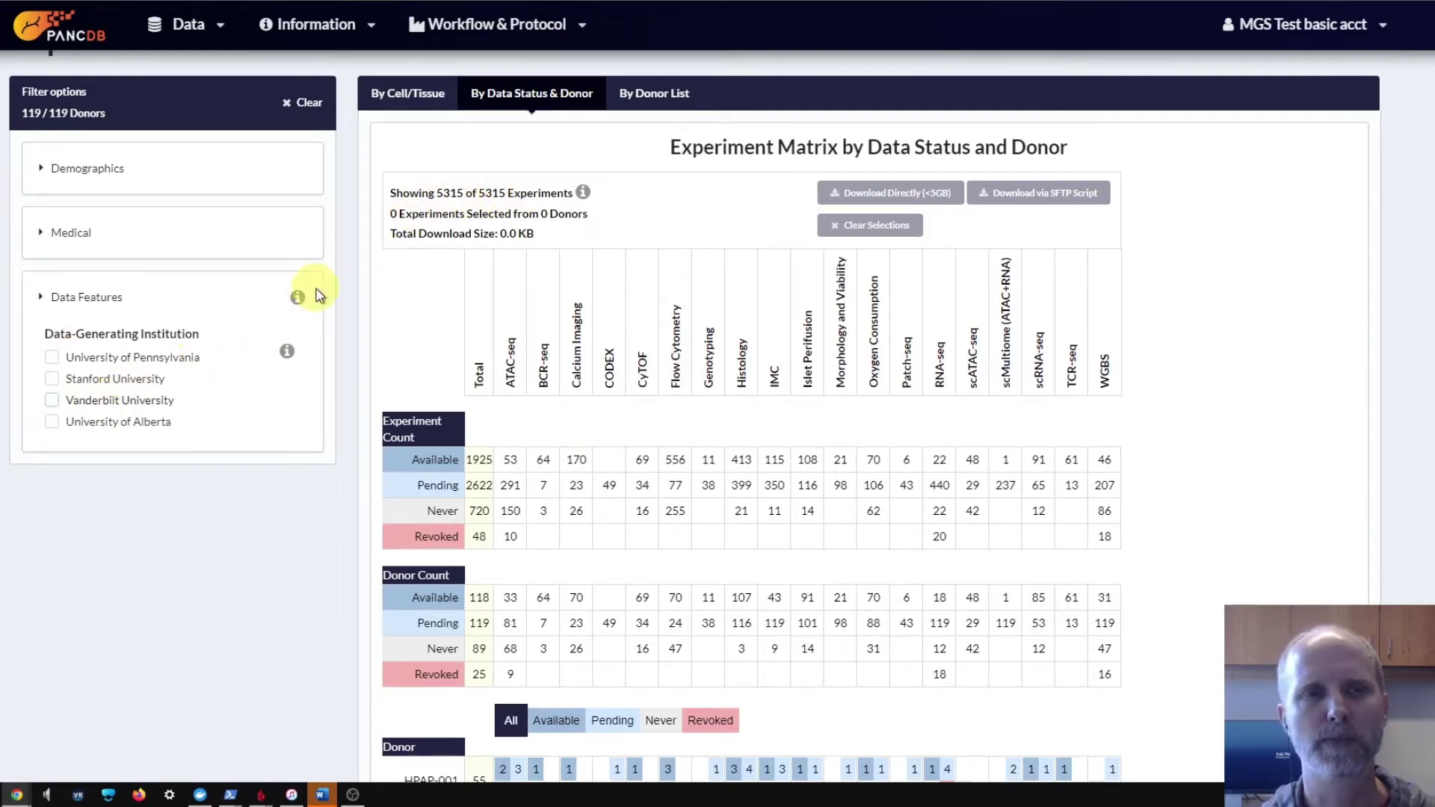
left_click(99, 364)
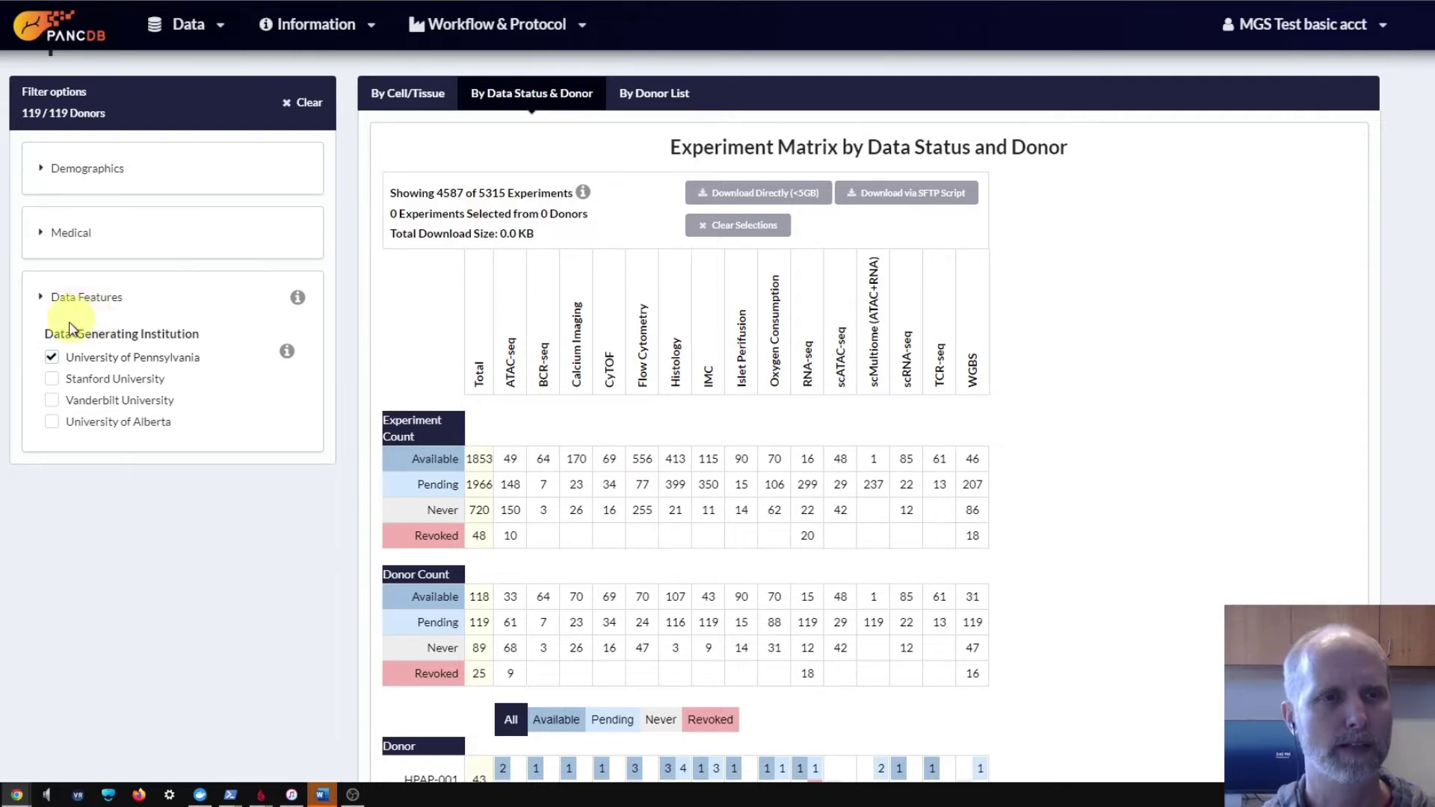
left_click(299, 104)
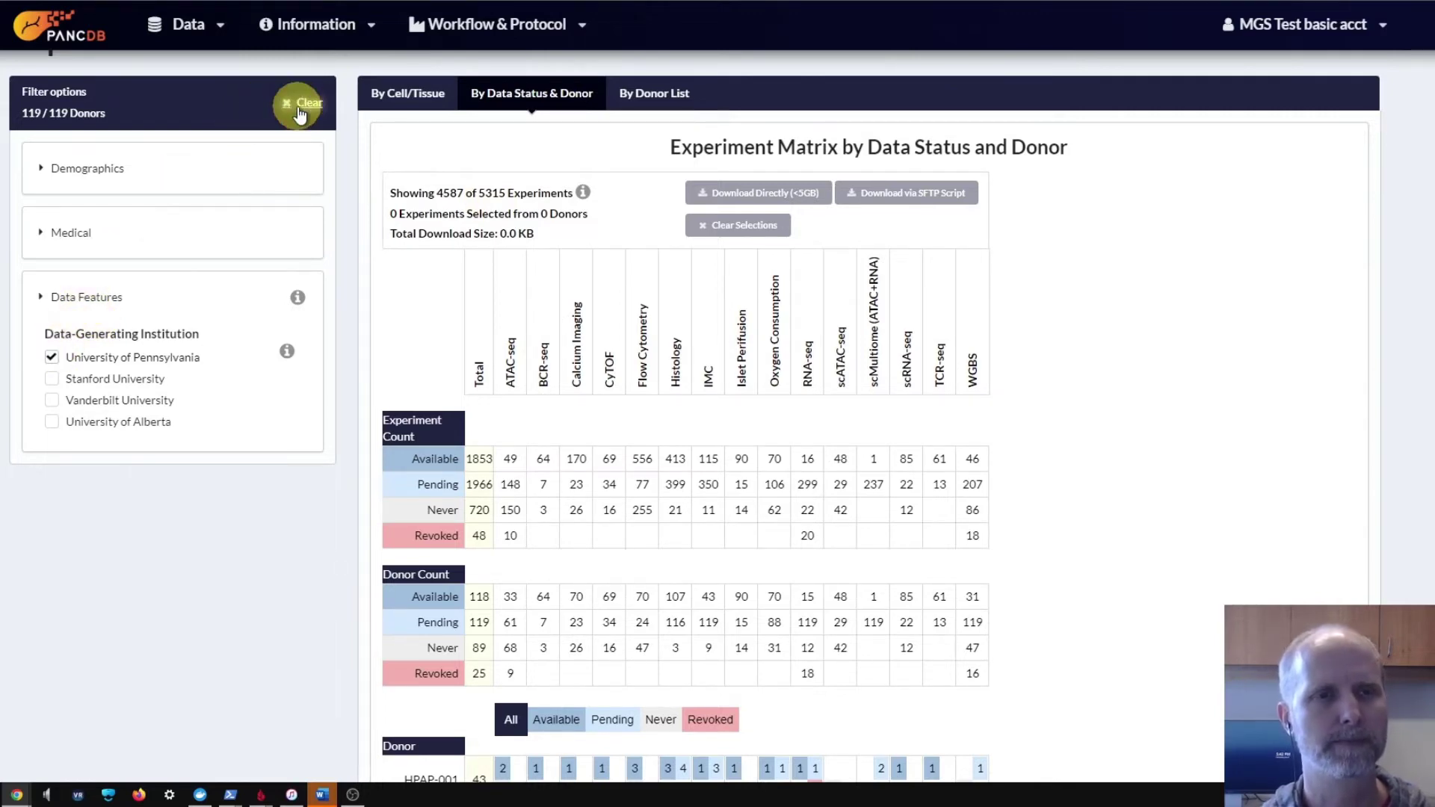
left_click(108, 299)
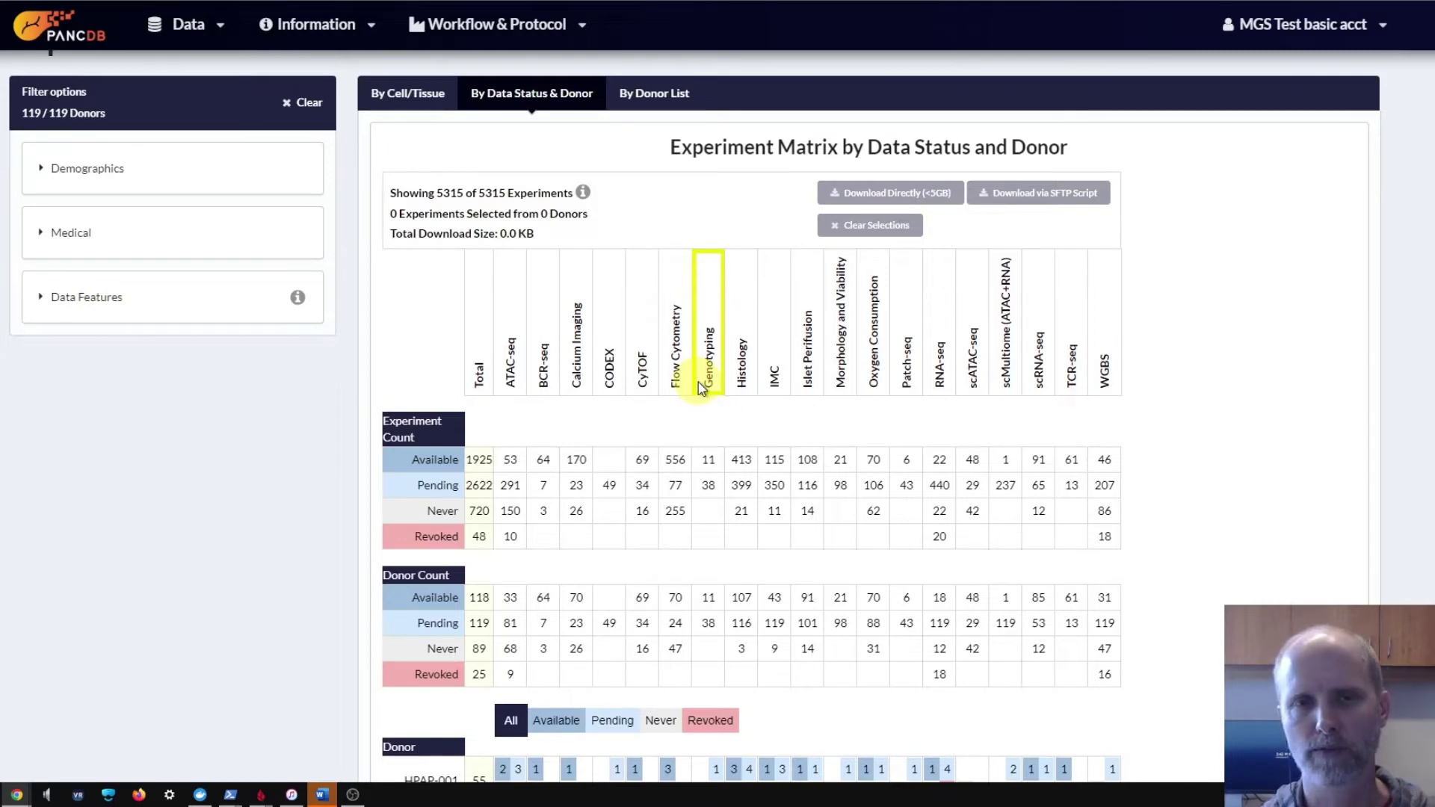
- Select the available Genotyping experiments of all donors and look through the donor rows down to HPAP-061
scroll(698, 382, "down", 1)
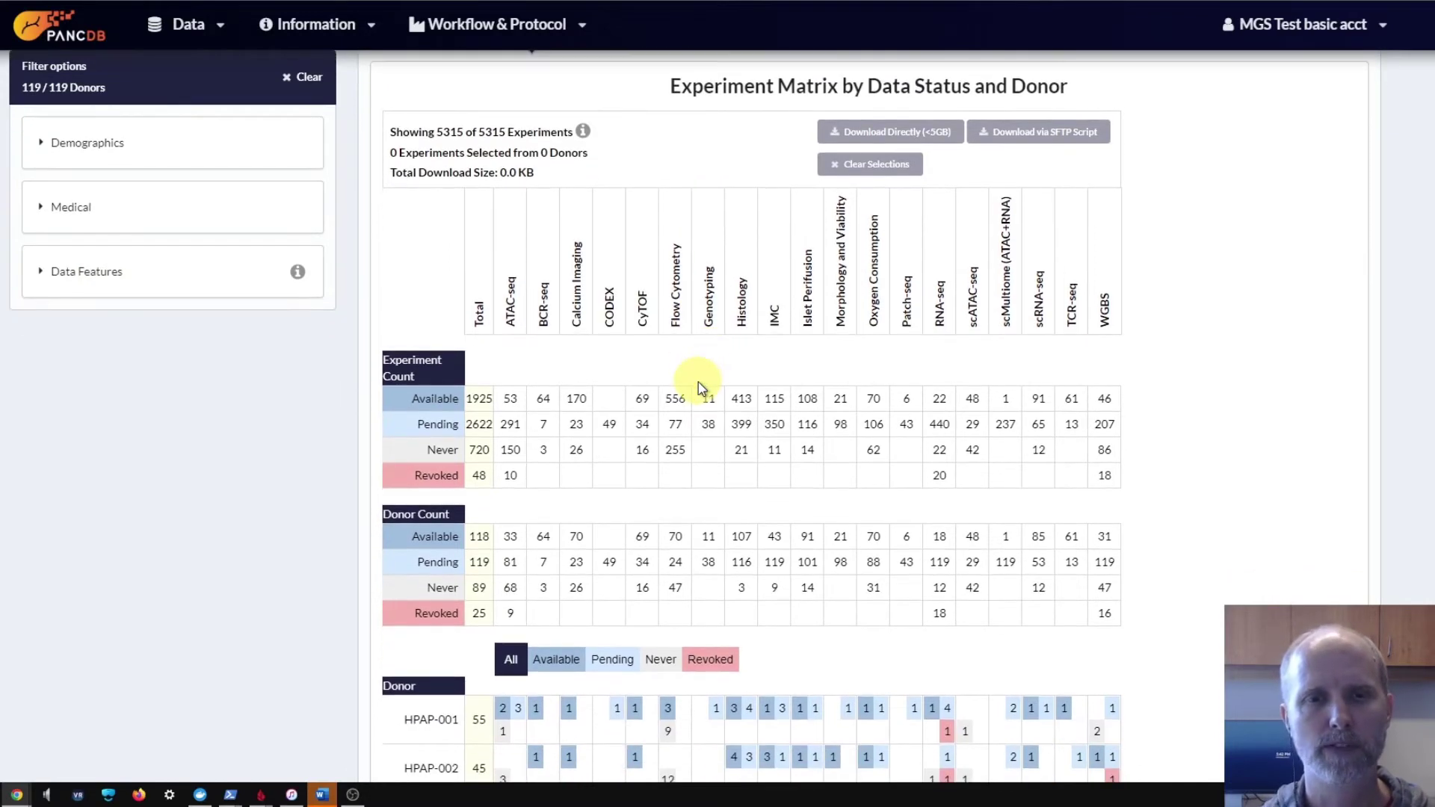
left_click(709, 294)
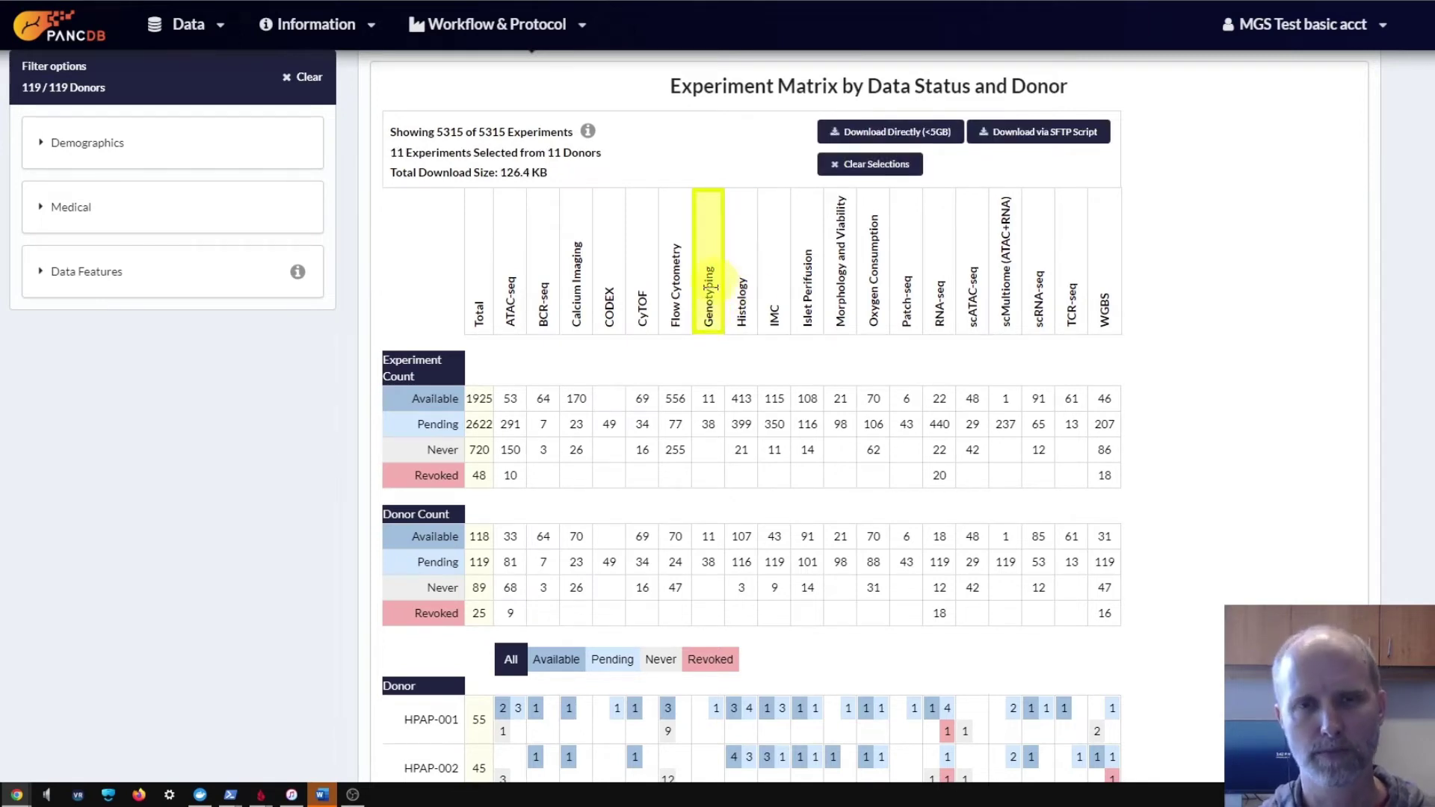
scroll(684, 509, "down", 2)
scroll(686, 515, "down", 20)
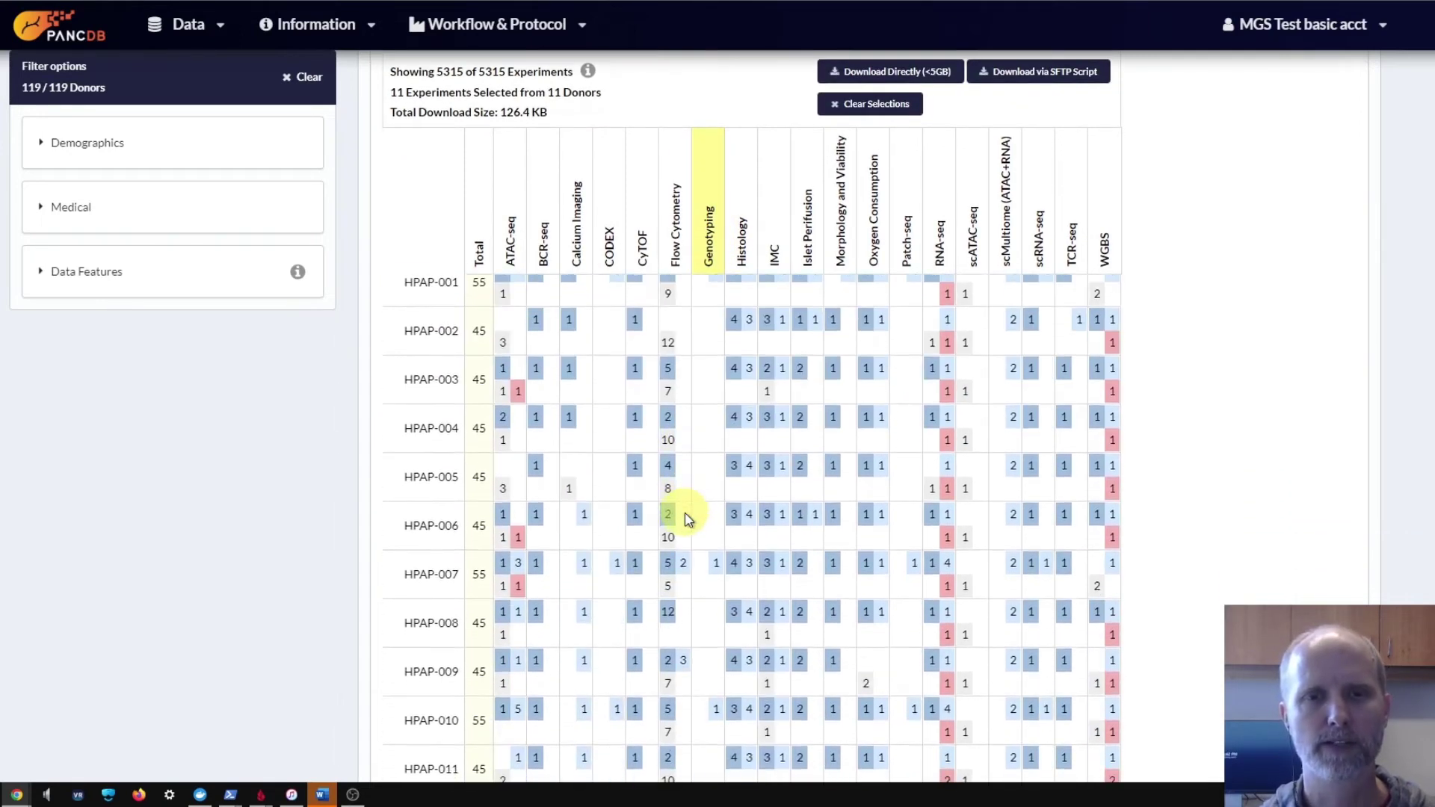
scroll(686, 513, "down", 20)
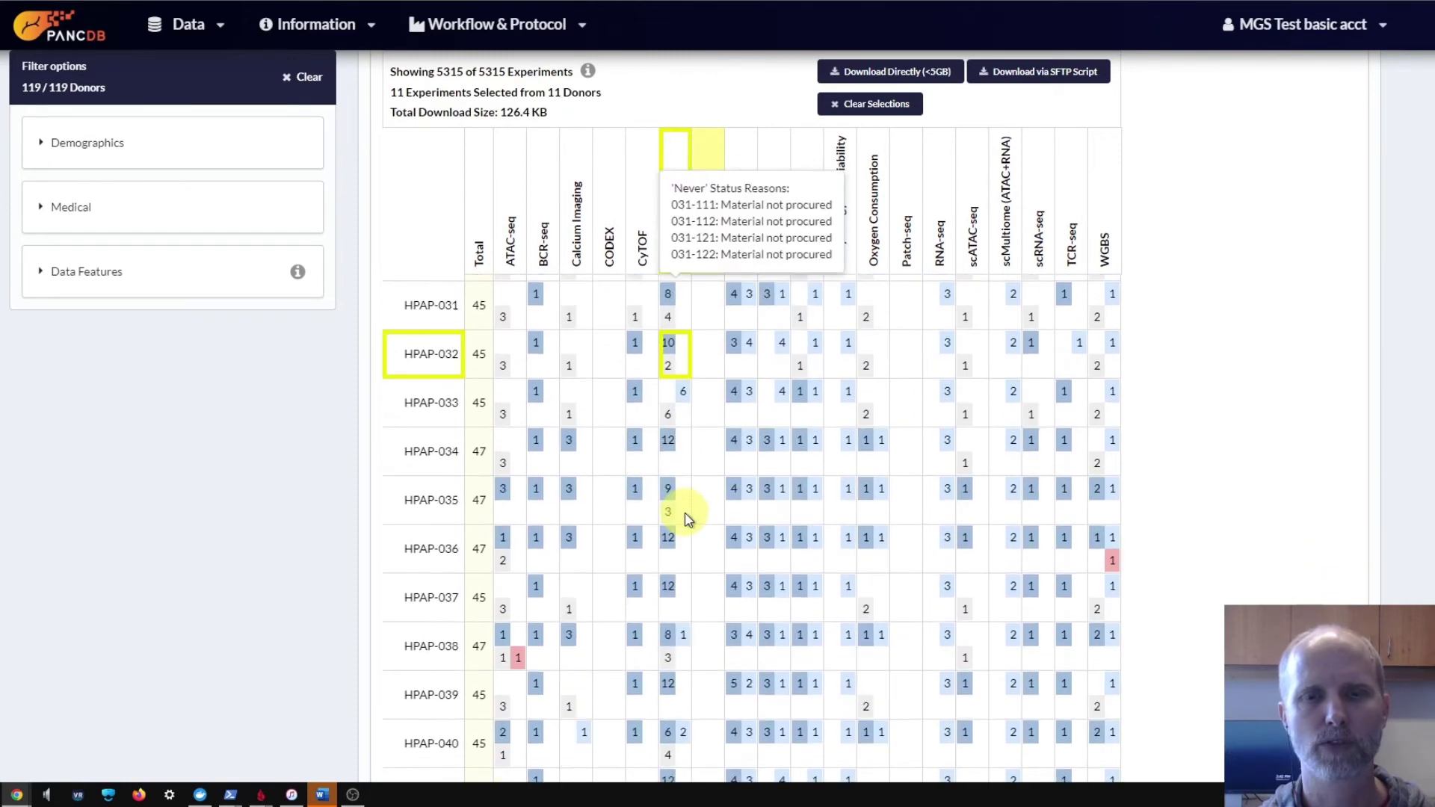
scroll(686, 513, "down", 1)
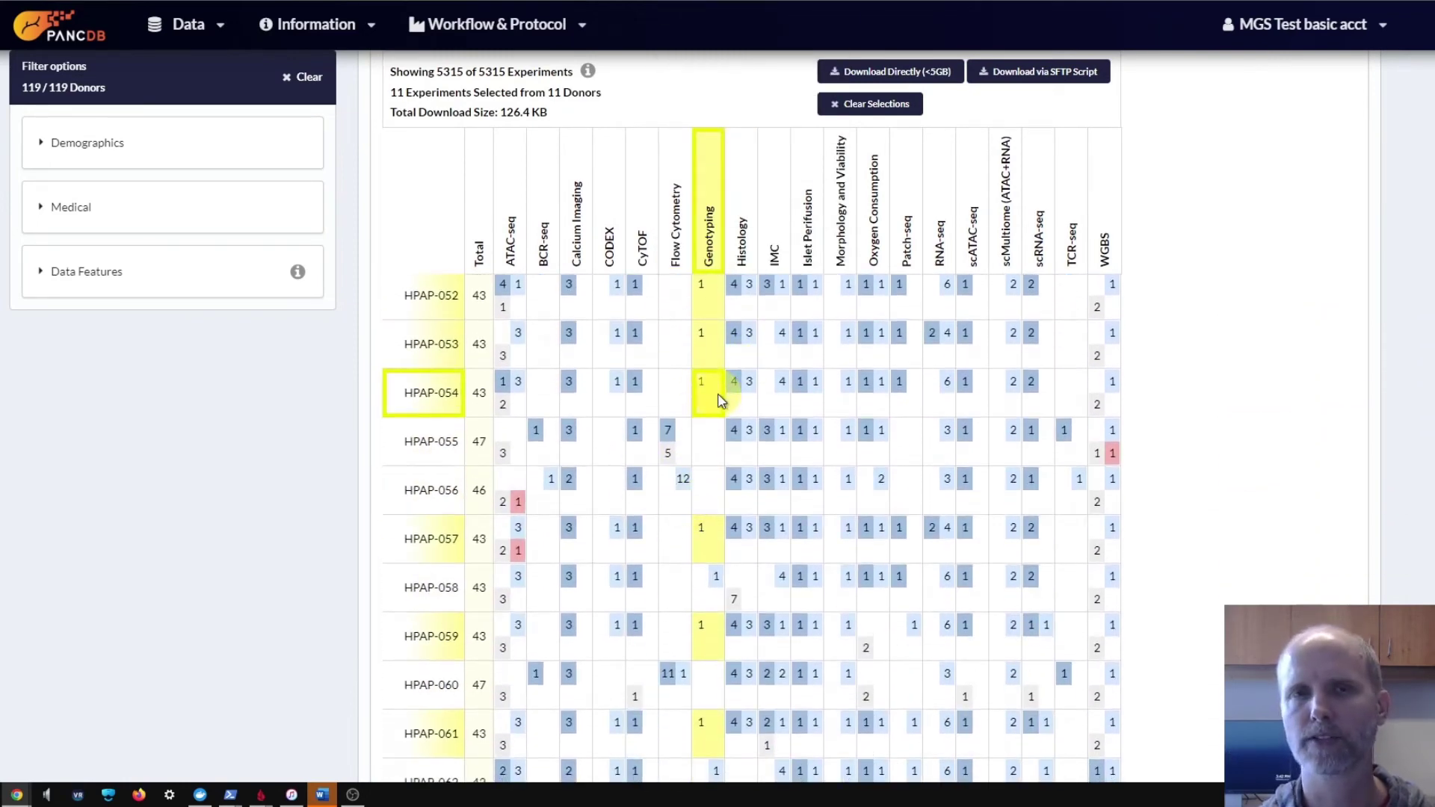
- View donor HPAP-051's details, add all of its available experiments to the selection, and deselect that donor again
mouse_move(451, 396)
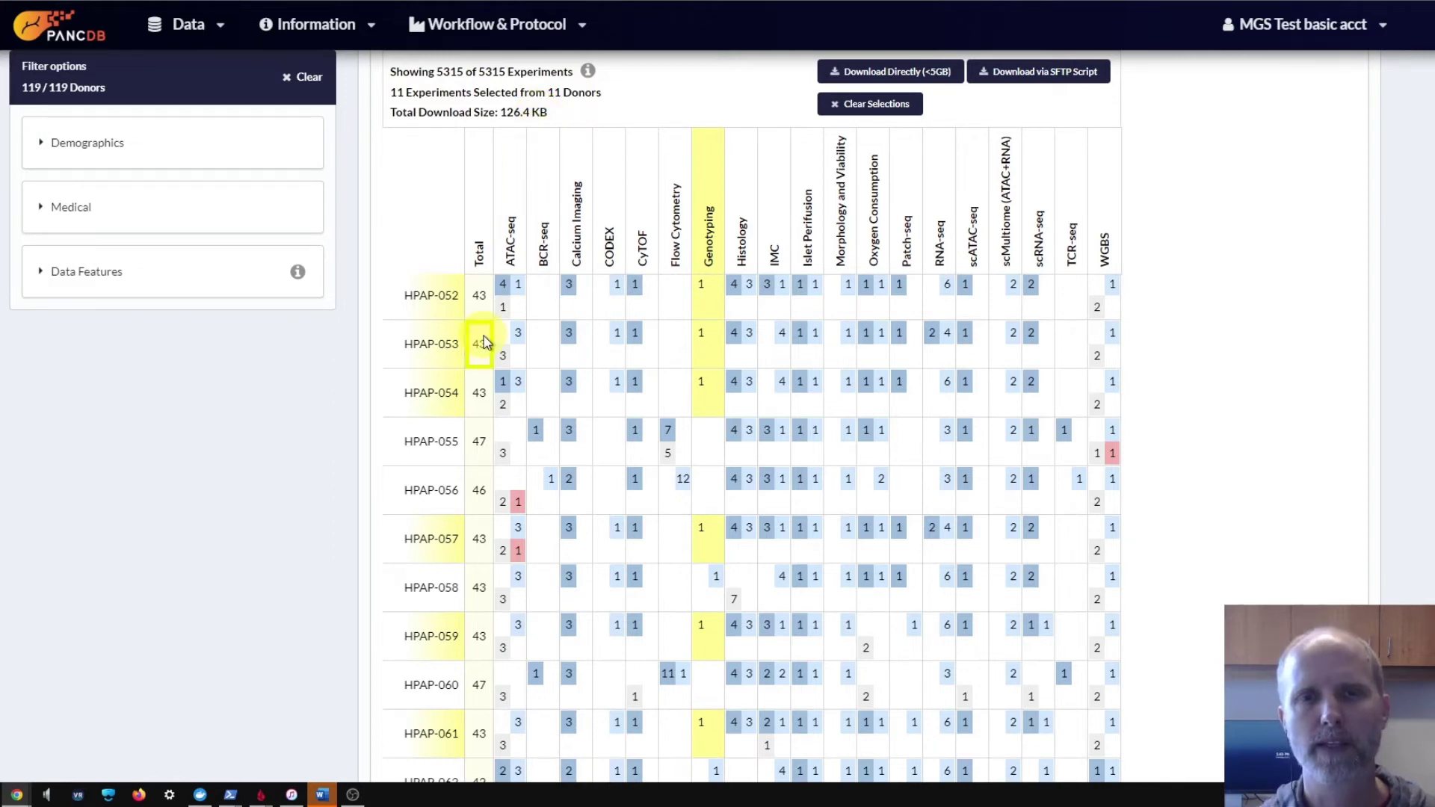
scroll(482, 338, "up", 9)
scroll(483, 341, "down", 8)
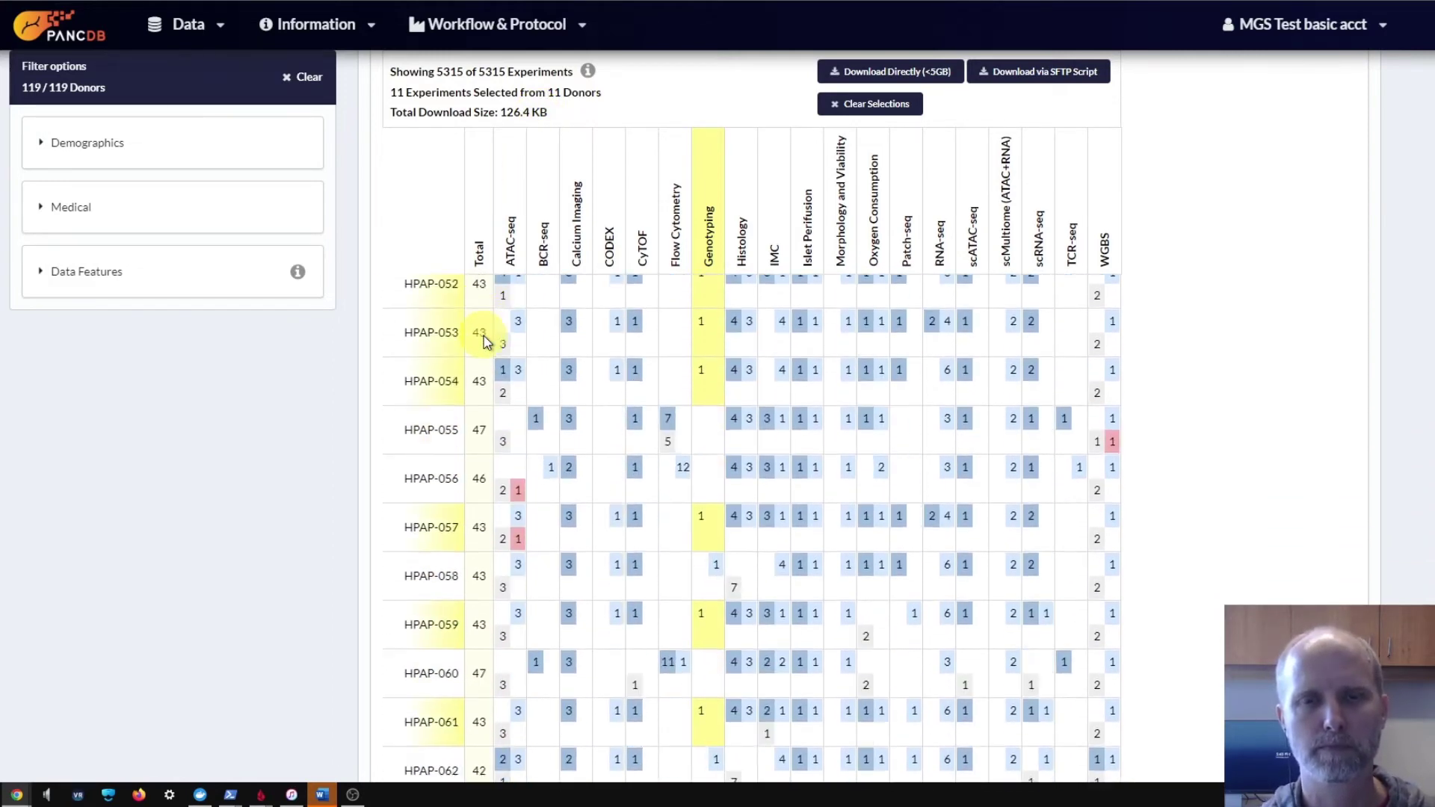
mouse_move(435, 372)
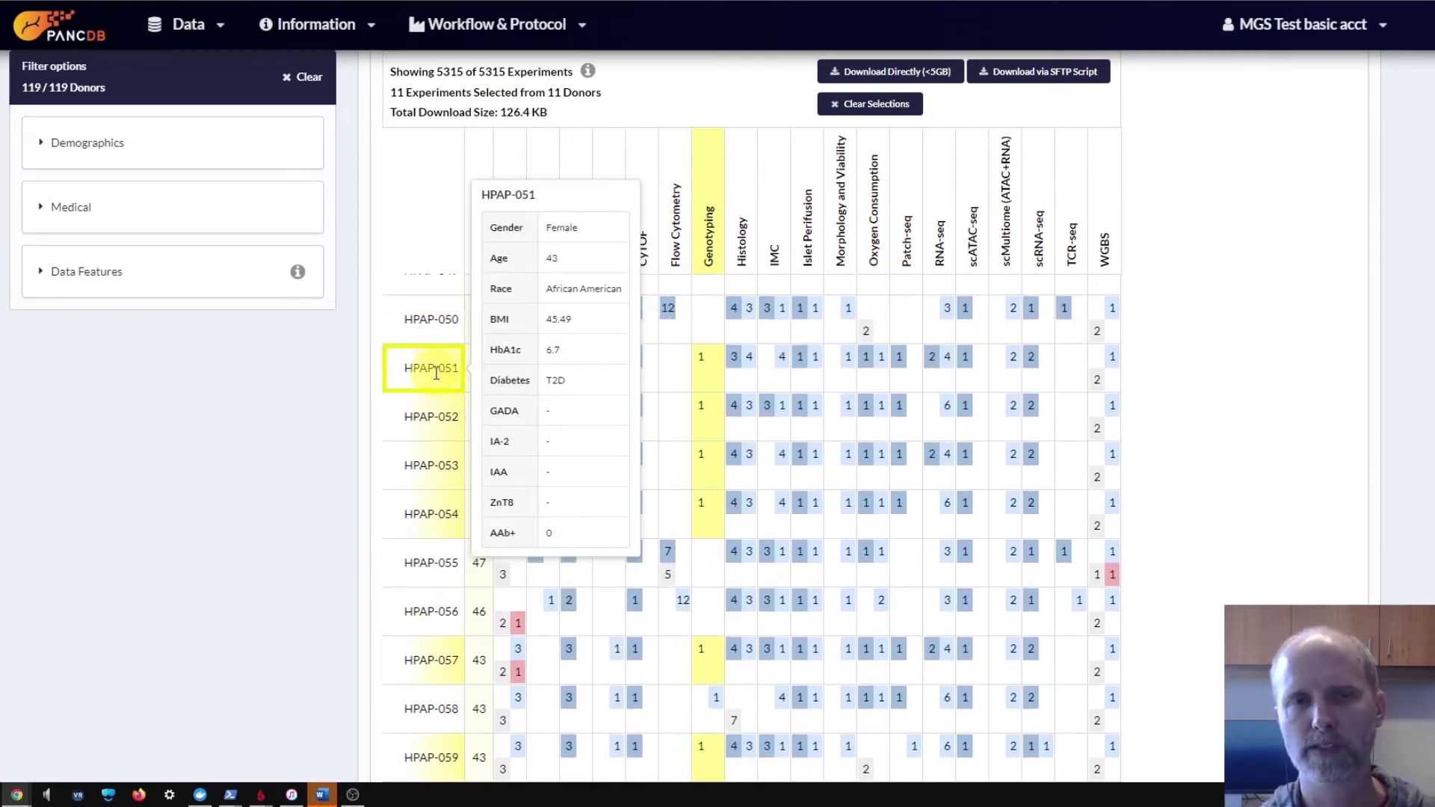
left_click(436, 372)
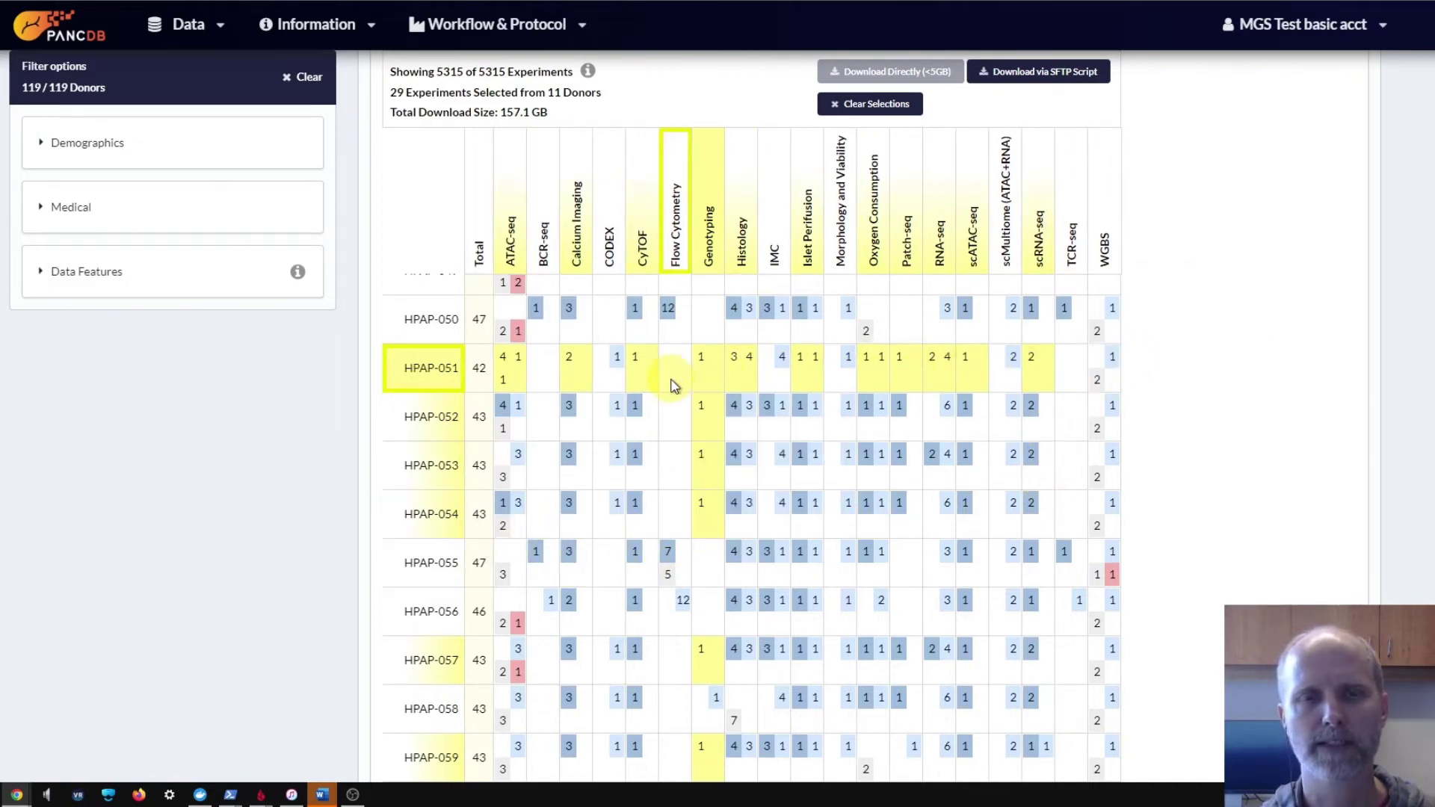
mouse_move(442, 373)
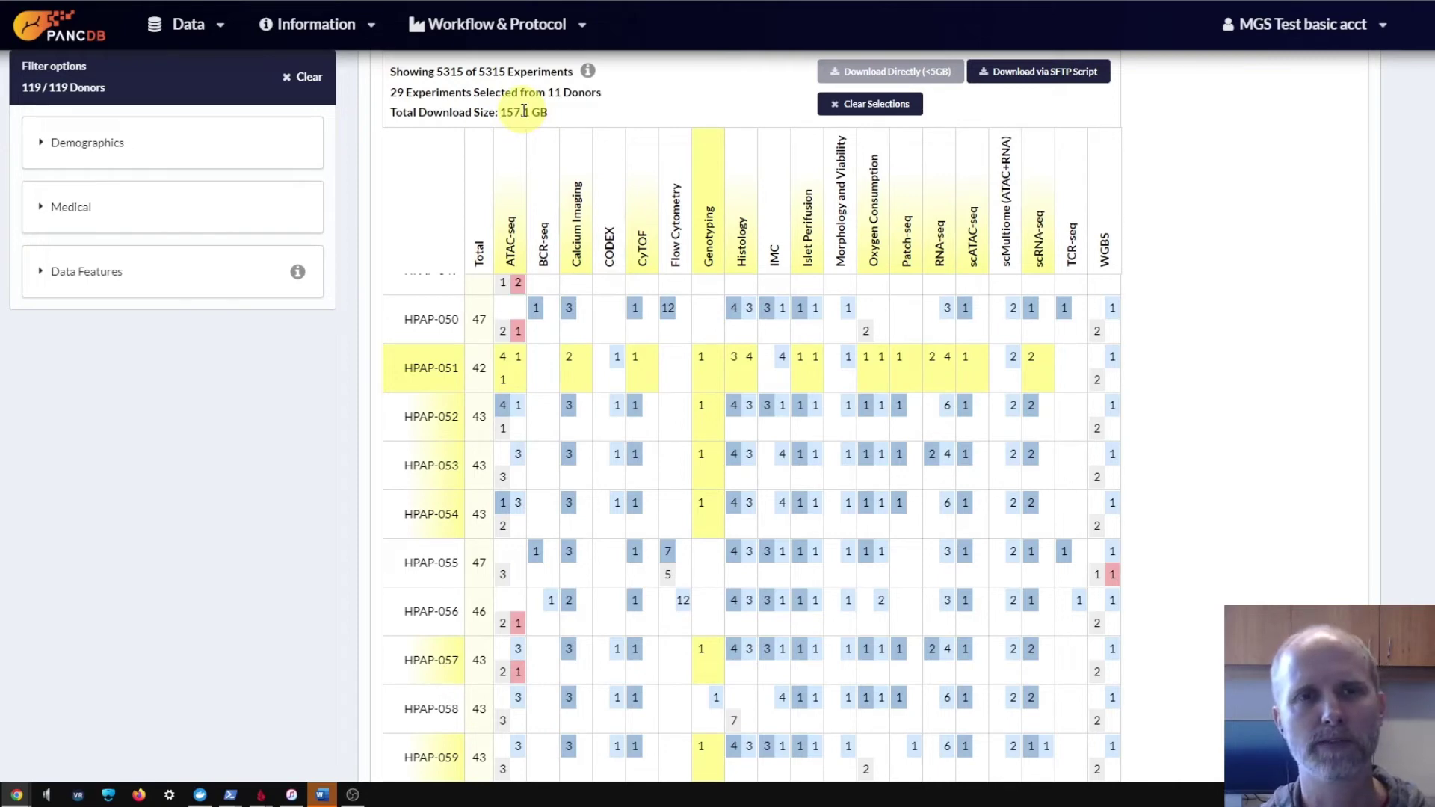
left_click(429, 382)
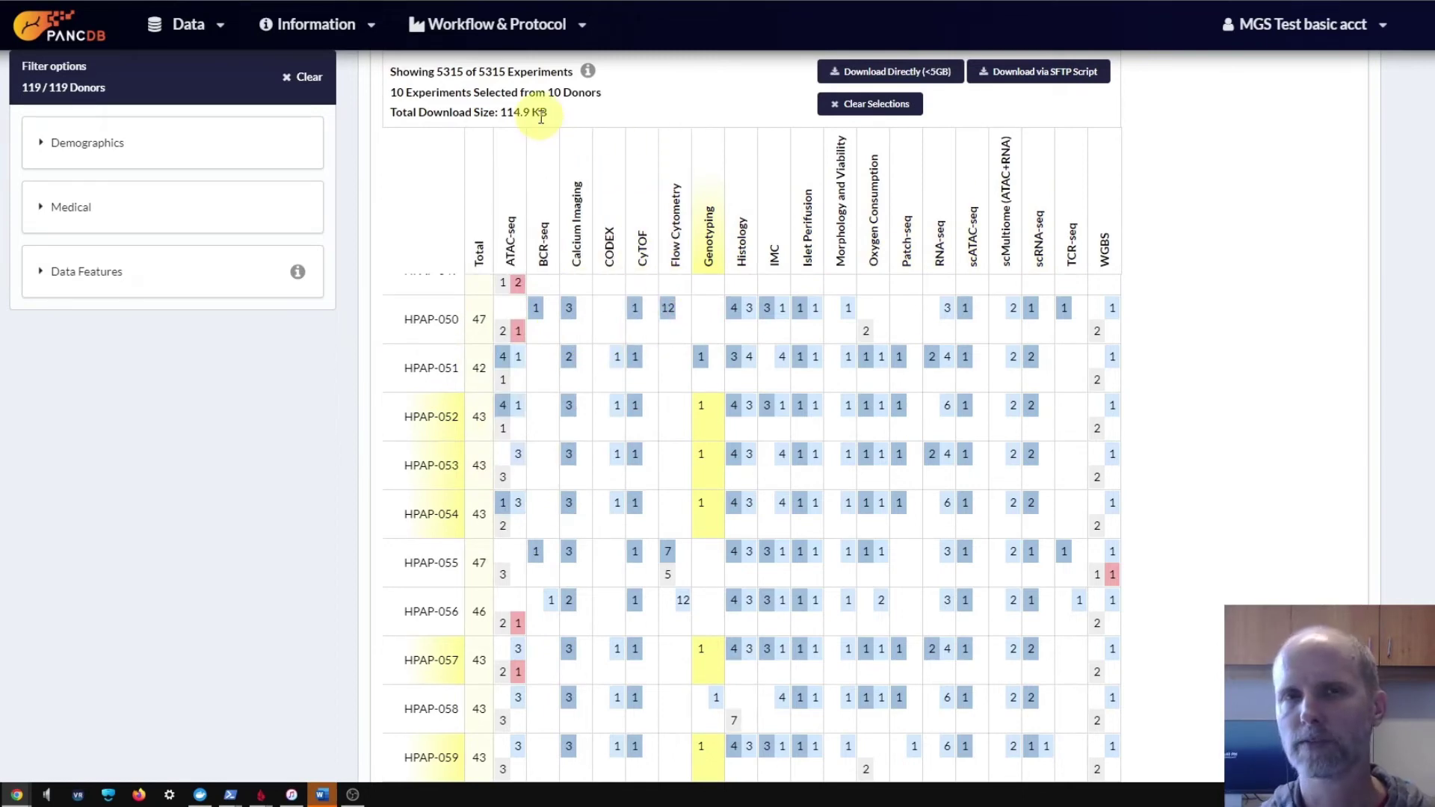
- Start the direct zip download of the selected experiments and cancel it, and save the SFTP bash script instead
scroll(541, 118, "up", 1)
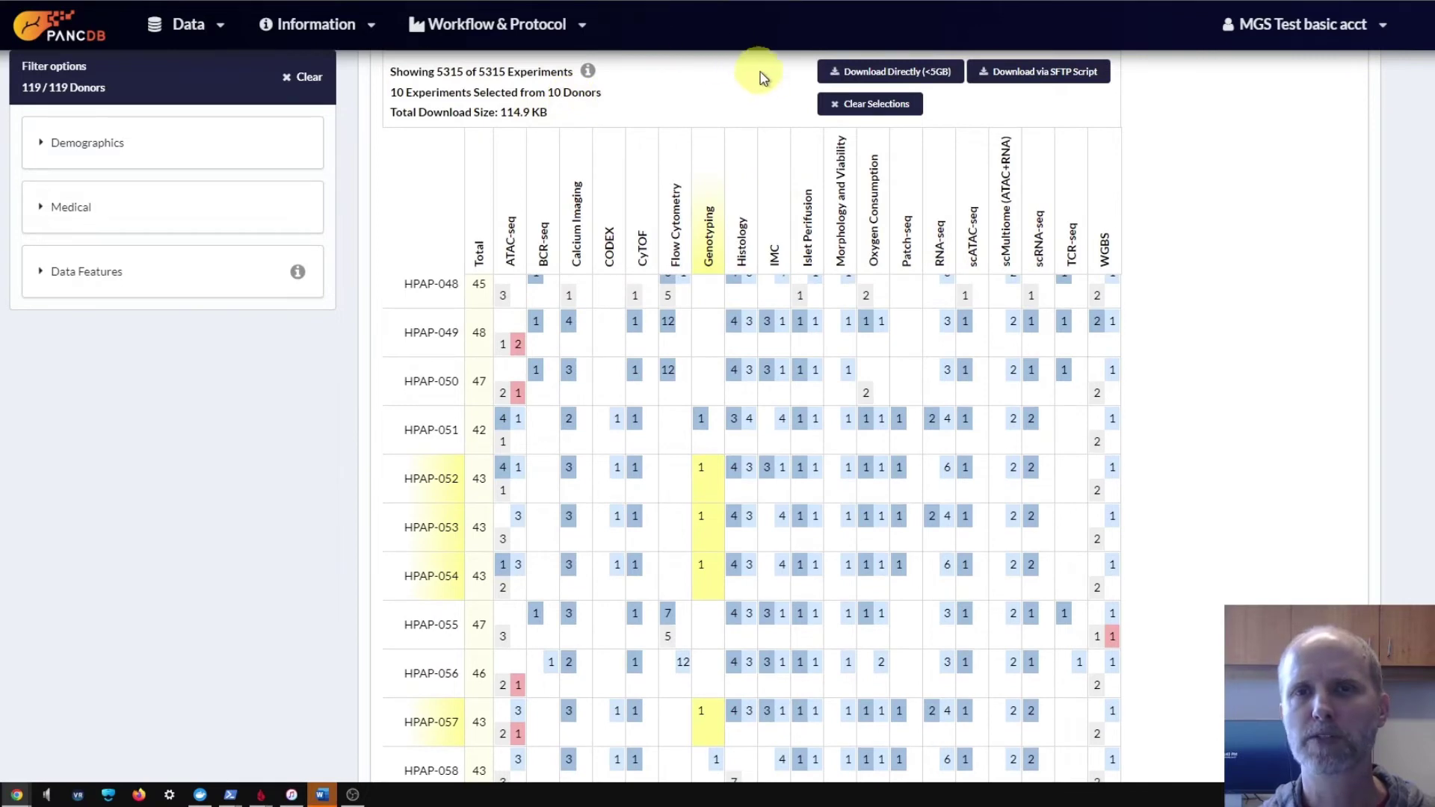
left_click(854, 72)
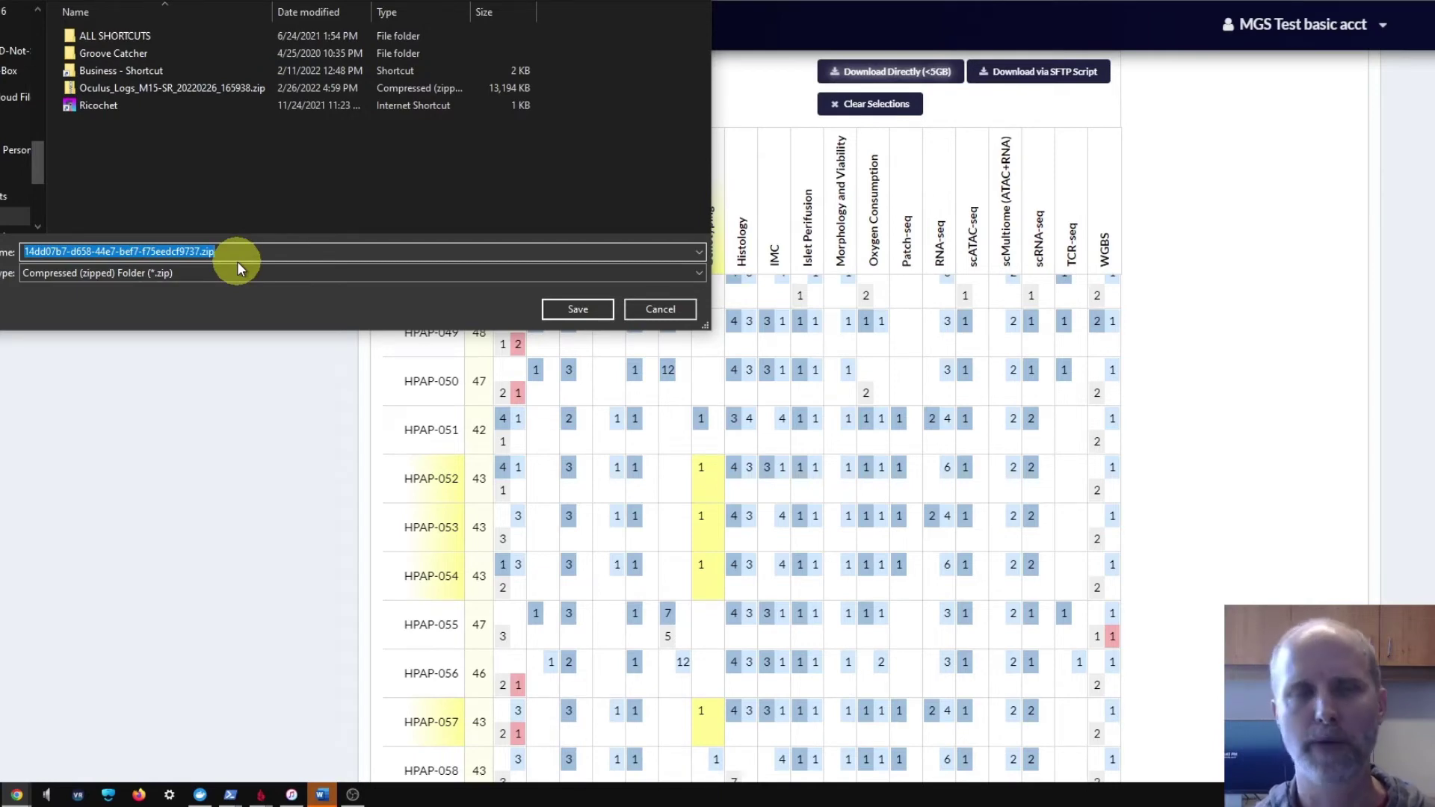
left_click(644, 308)
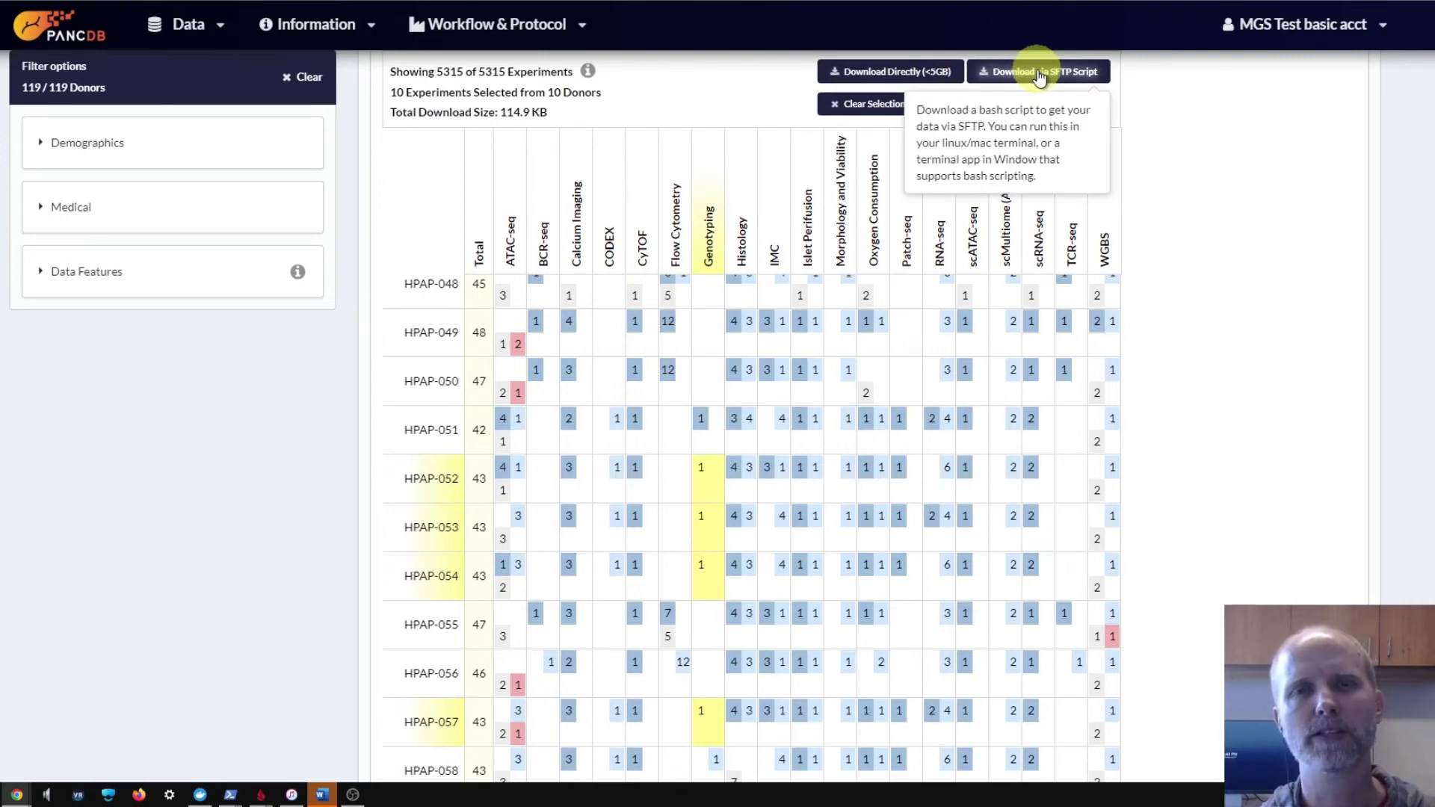
left_click(1038, 72)
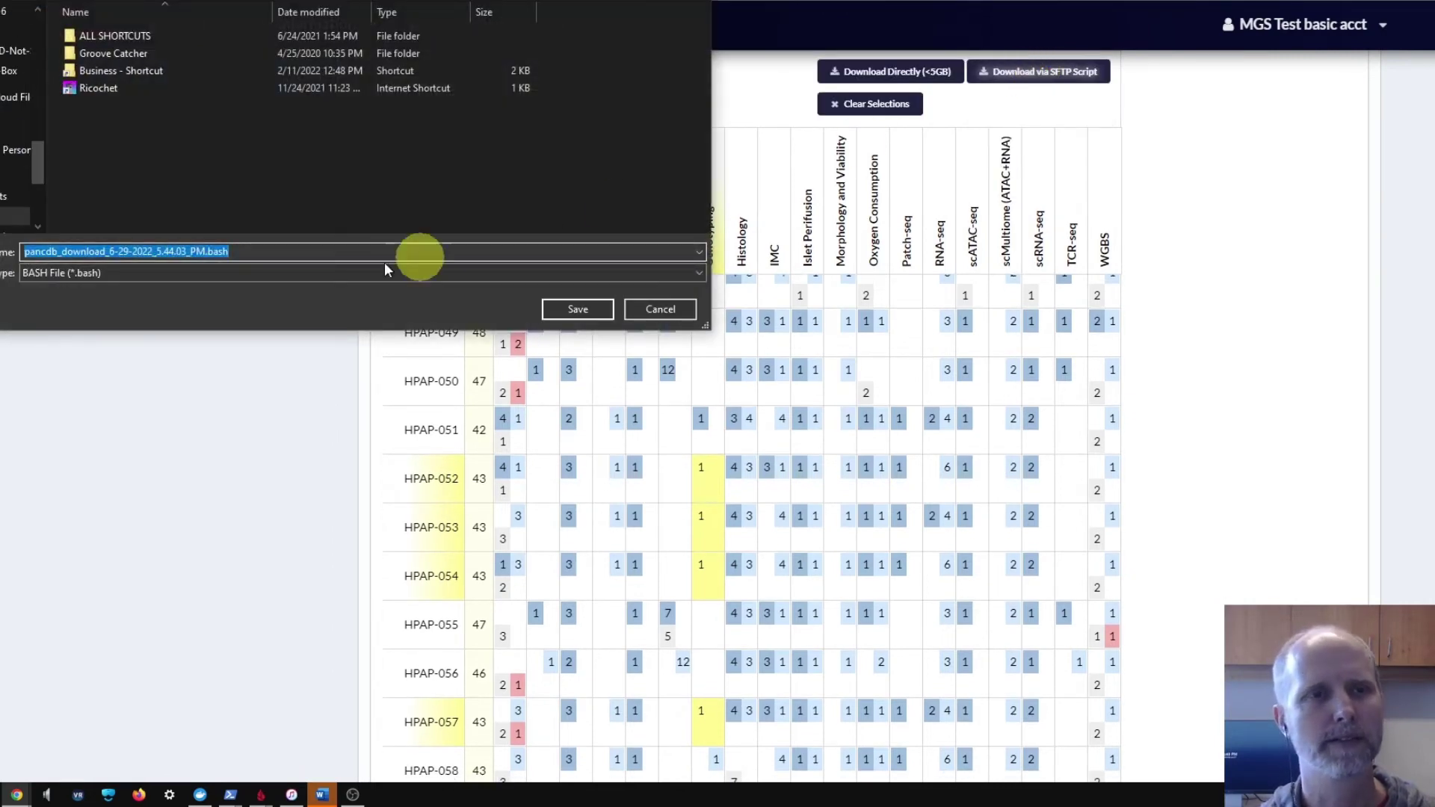
left_click(583, 308)
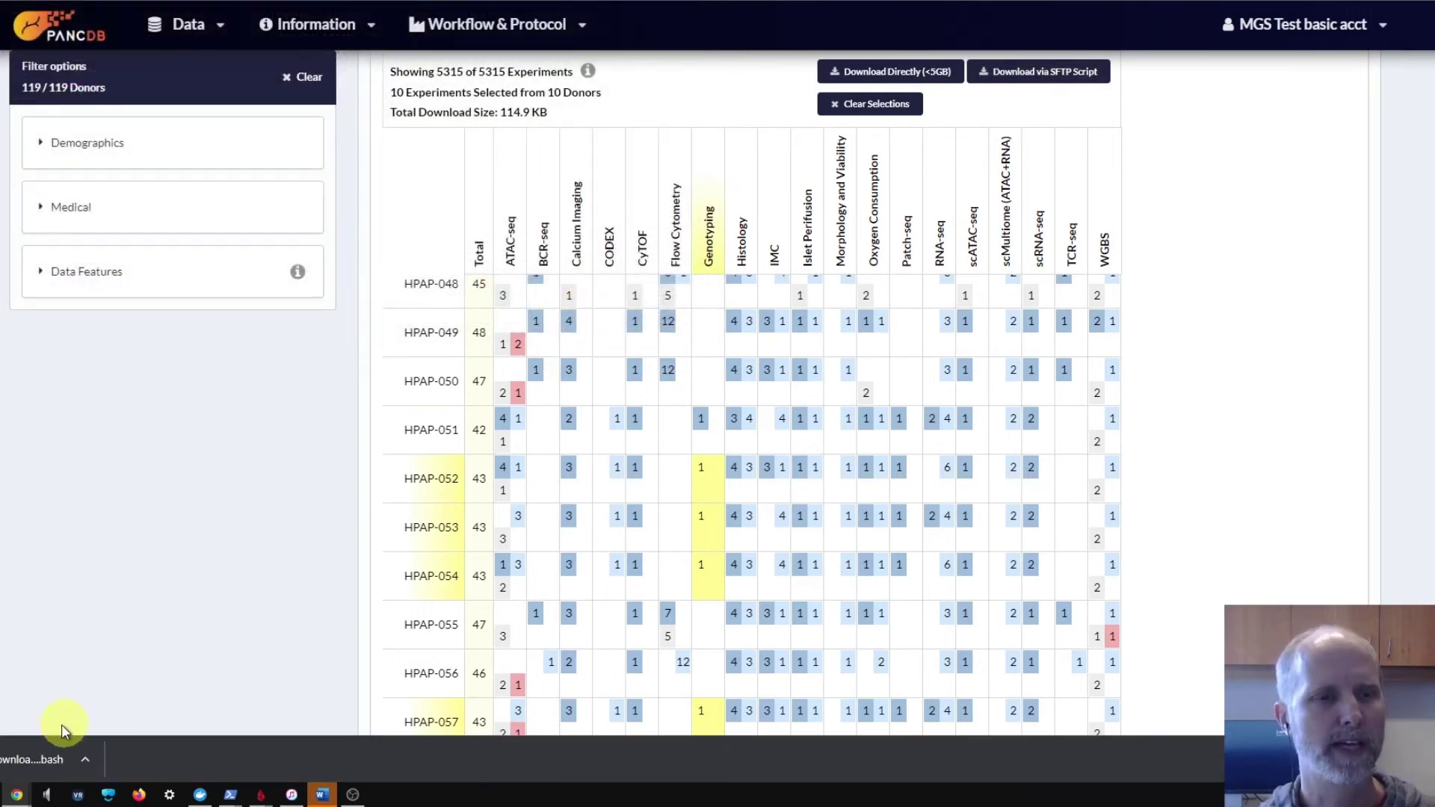
- Open the downloaded bash script in Notepad, read its SSH key instructions, file list and sftp commands, and close it
left_click(3, 762)
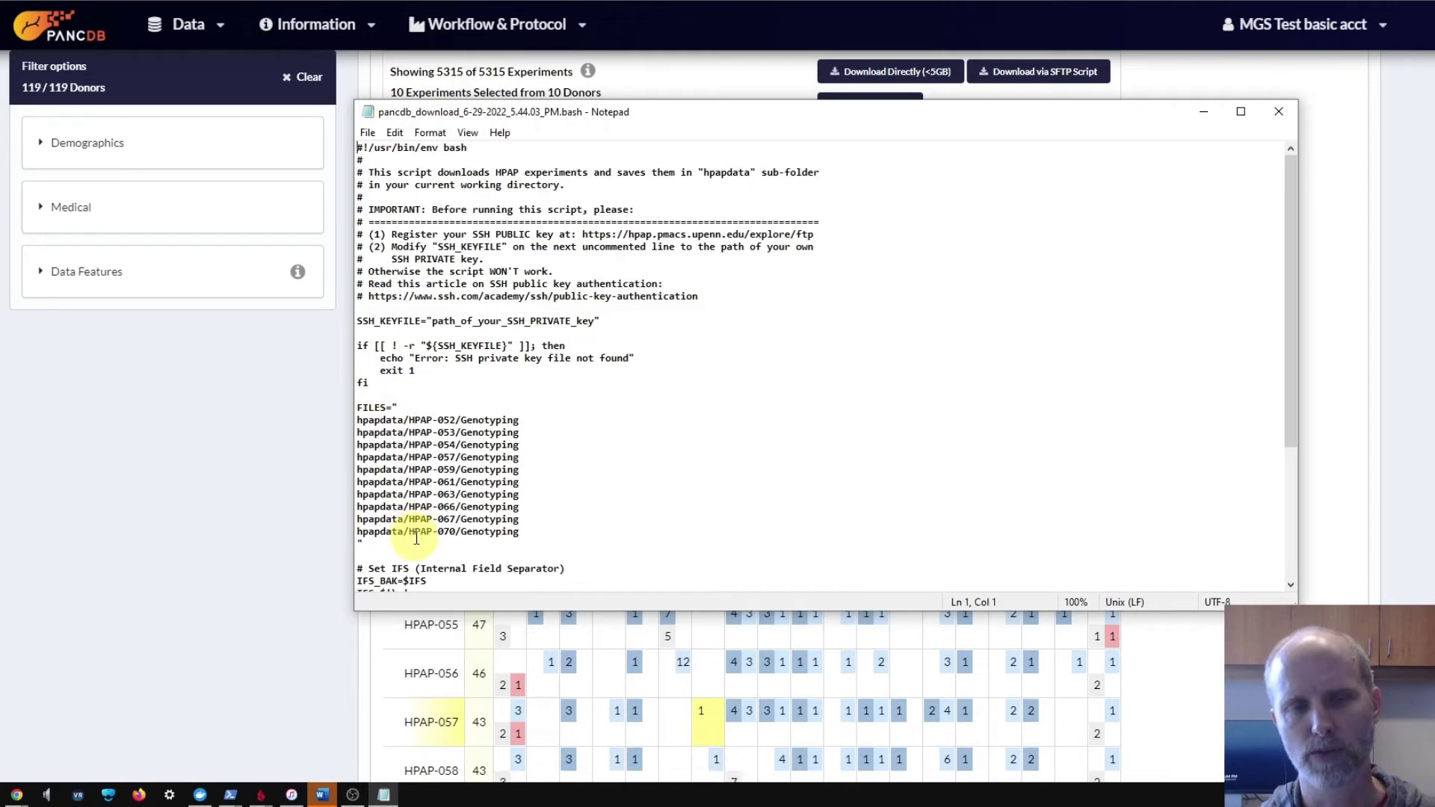
scroll(475, 511, "down", 5)
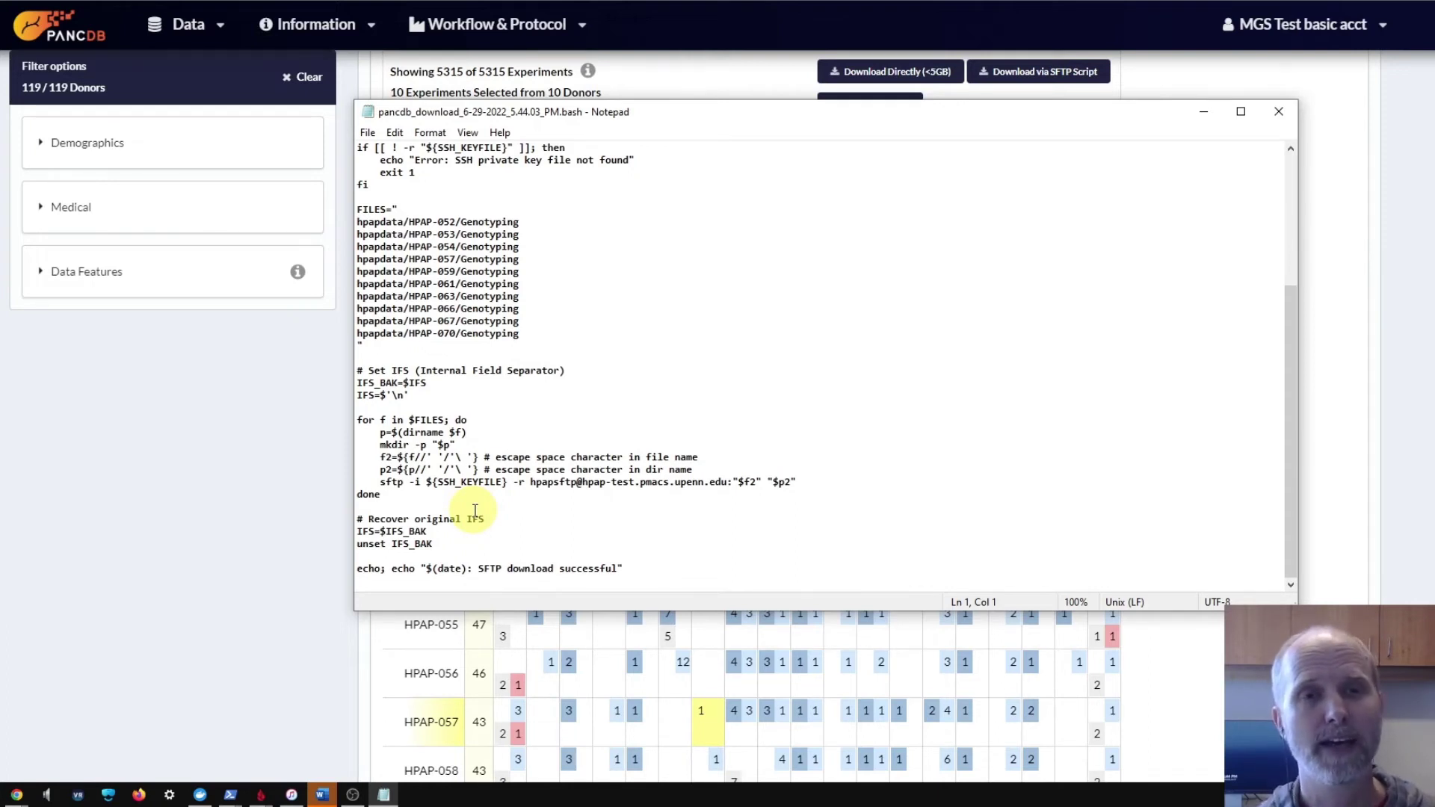
scroll(474, 511, "up", 4)
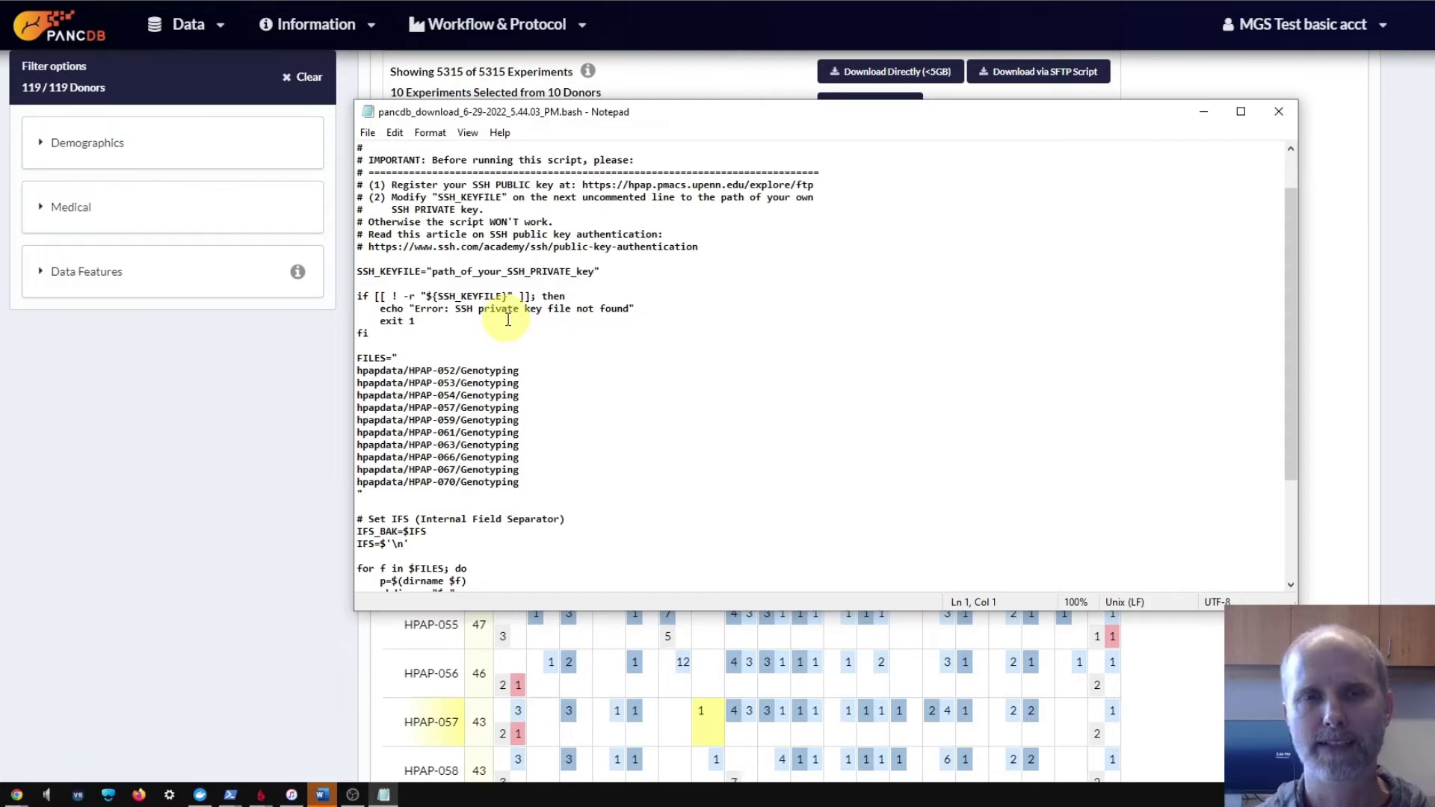
left_click(1282, 116)
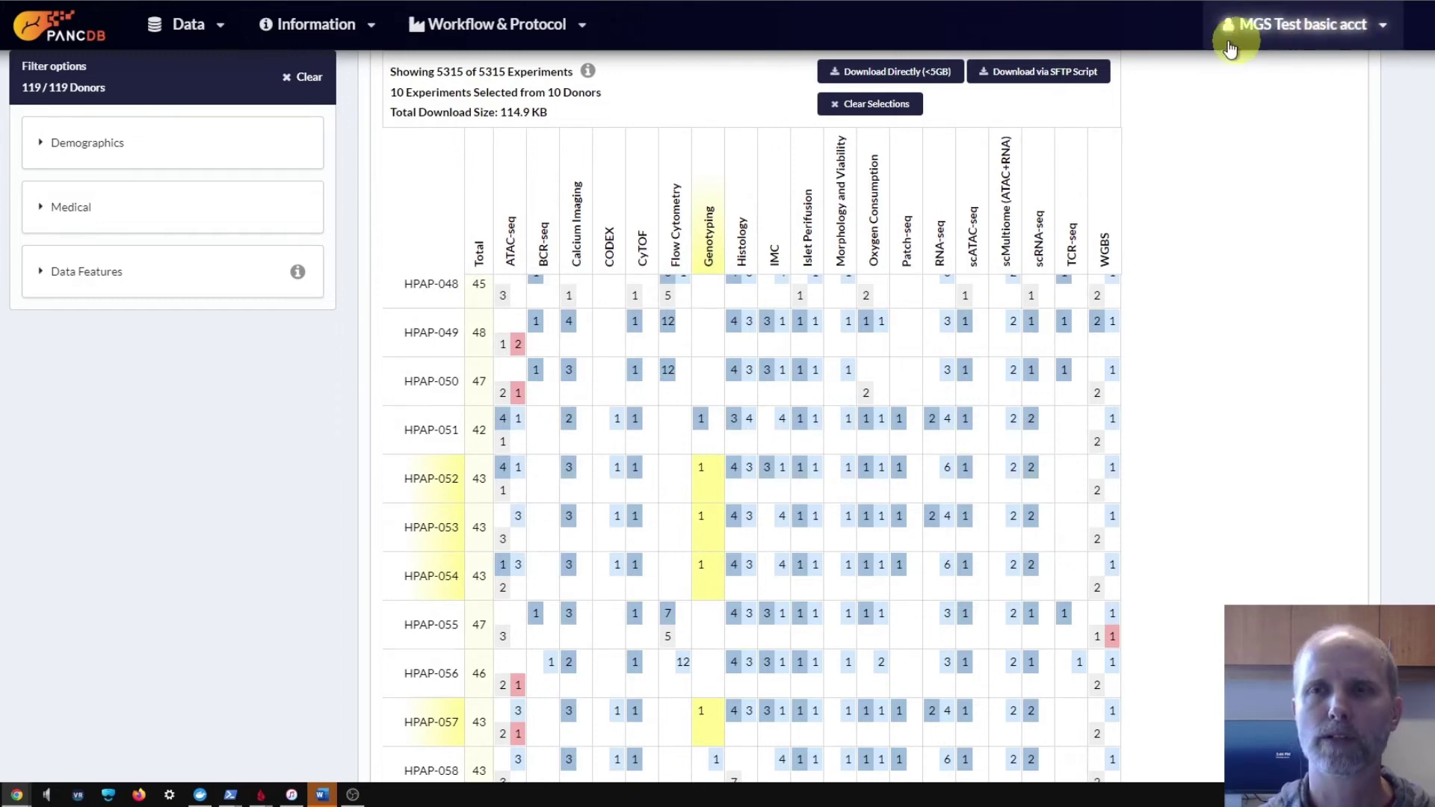
- Read the FTP Download page's instructions on uploading an SSH public key, and return to the experiment data download page
left_click(1336, 32)
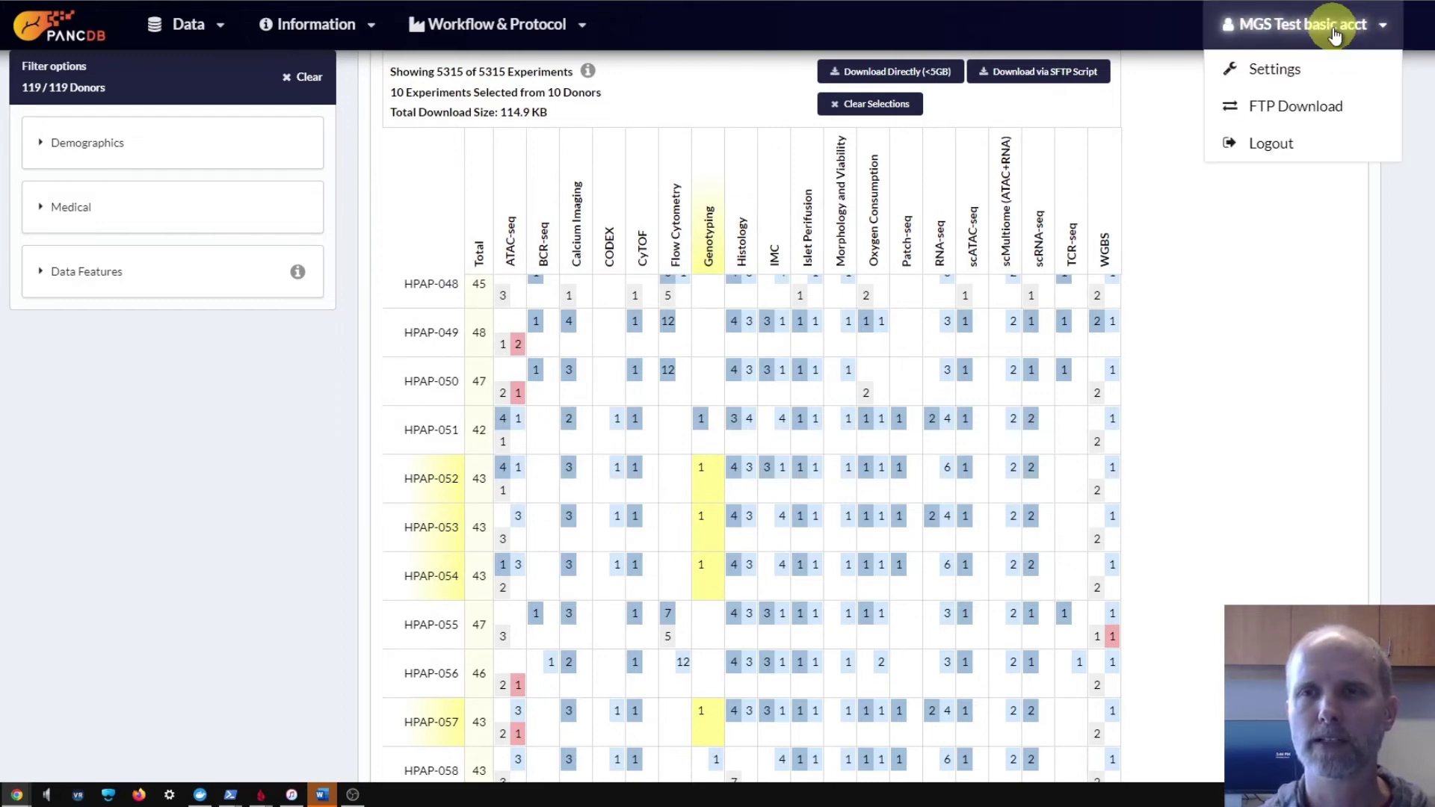
left_click(1302, 119)
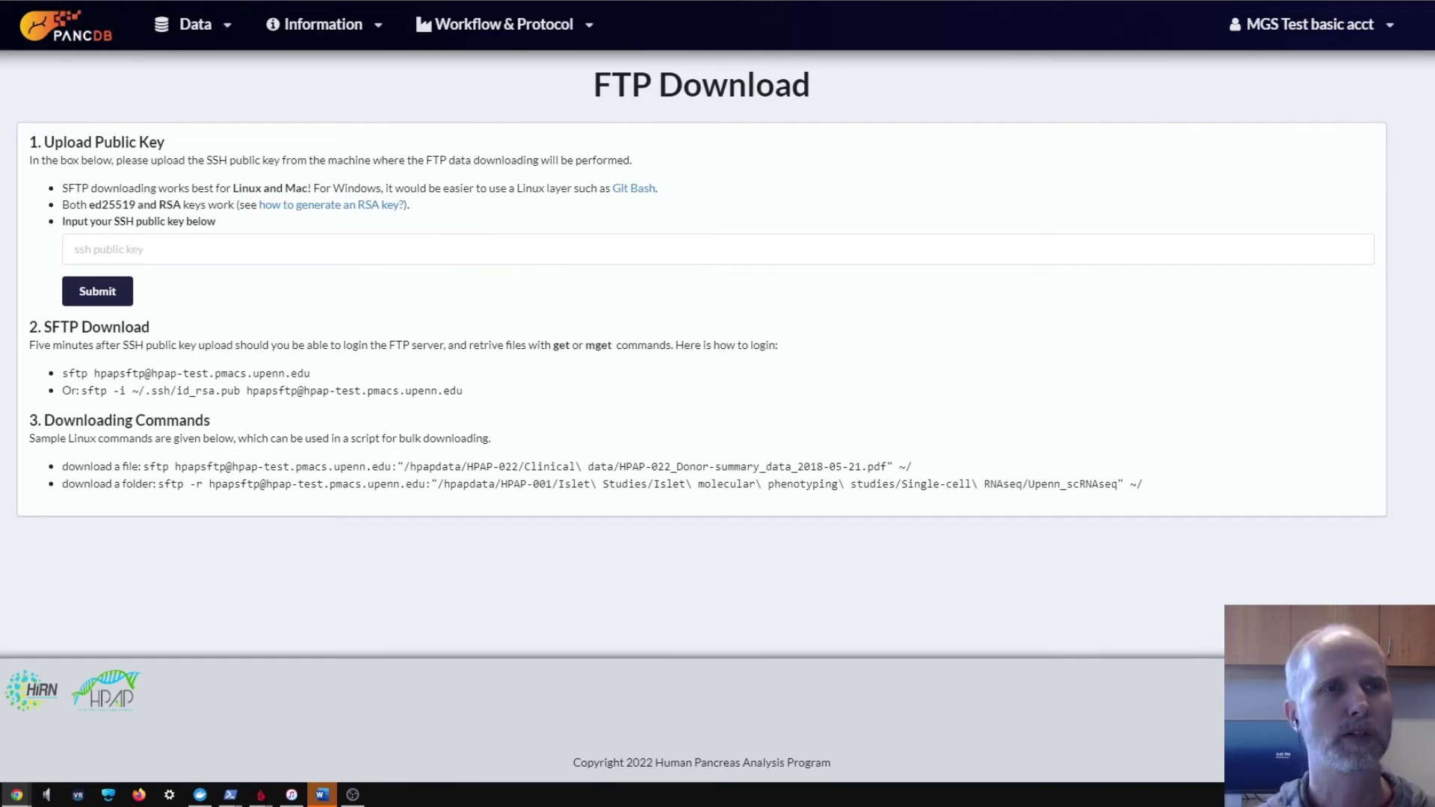
key("alt+Left")
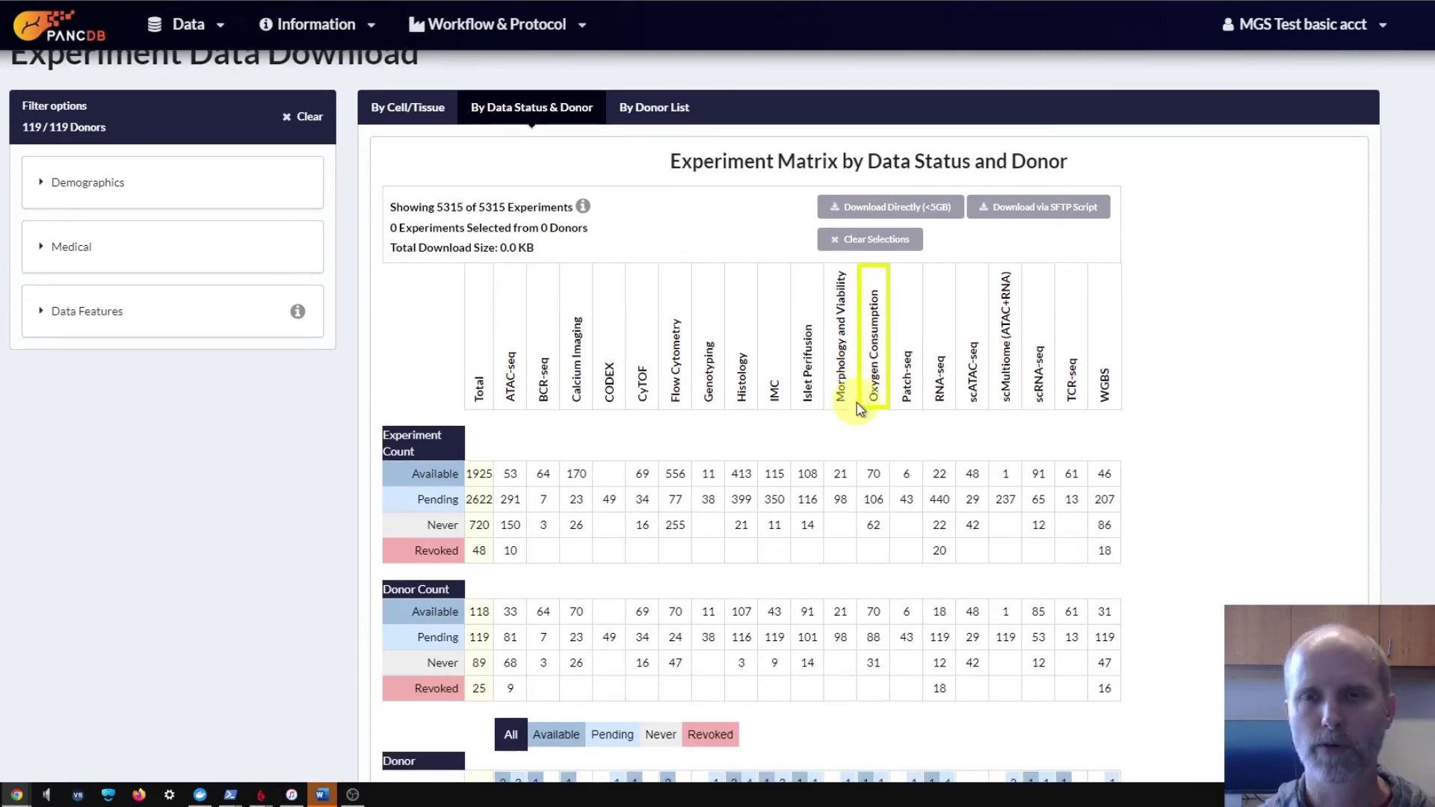
- Switch to the experiment matrix by tissue/cell type and examine its cell type and tissue rows, including Lymph node Flow Cytometry
left_click(493, 144)
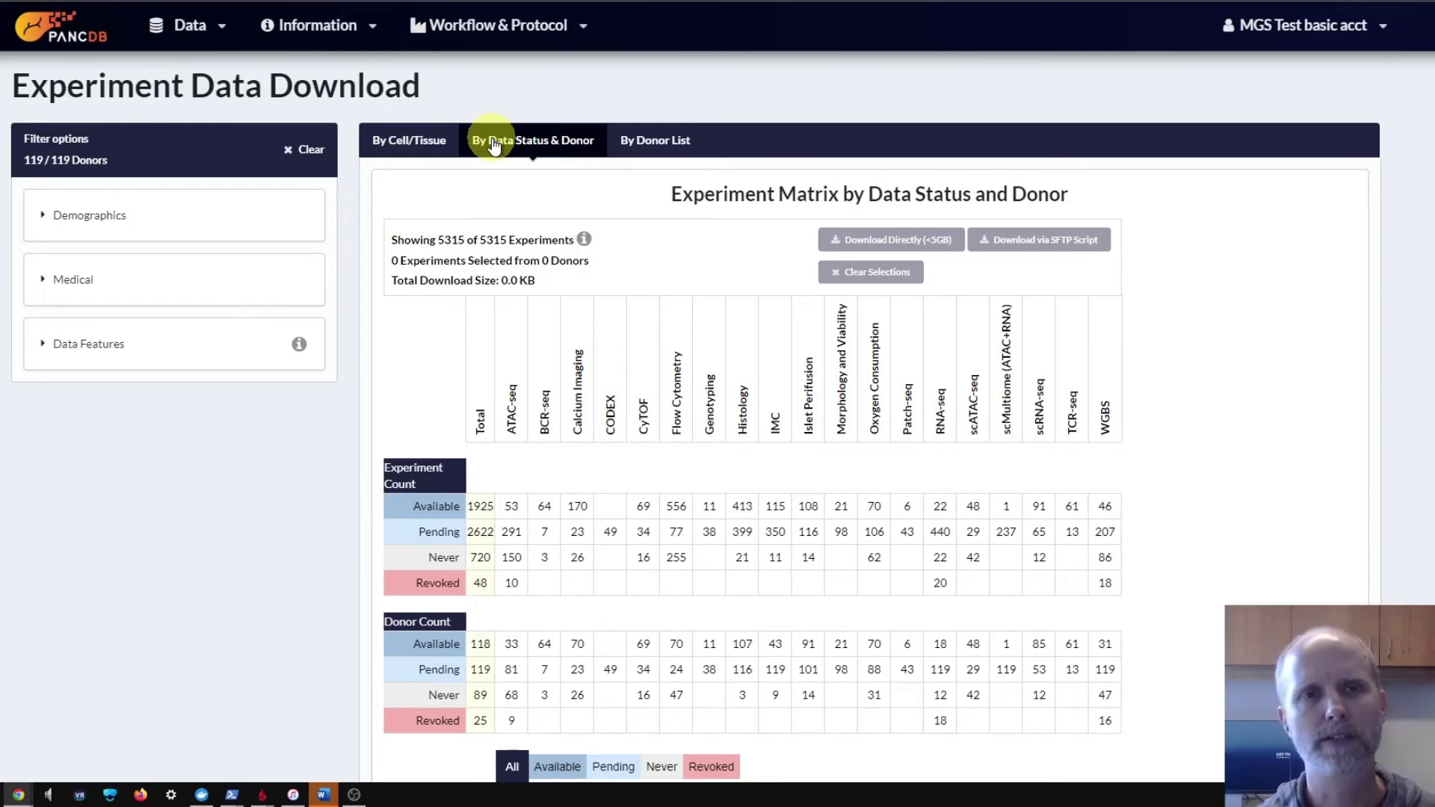
left_click(405, 143)
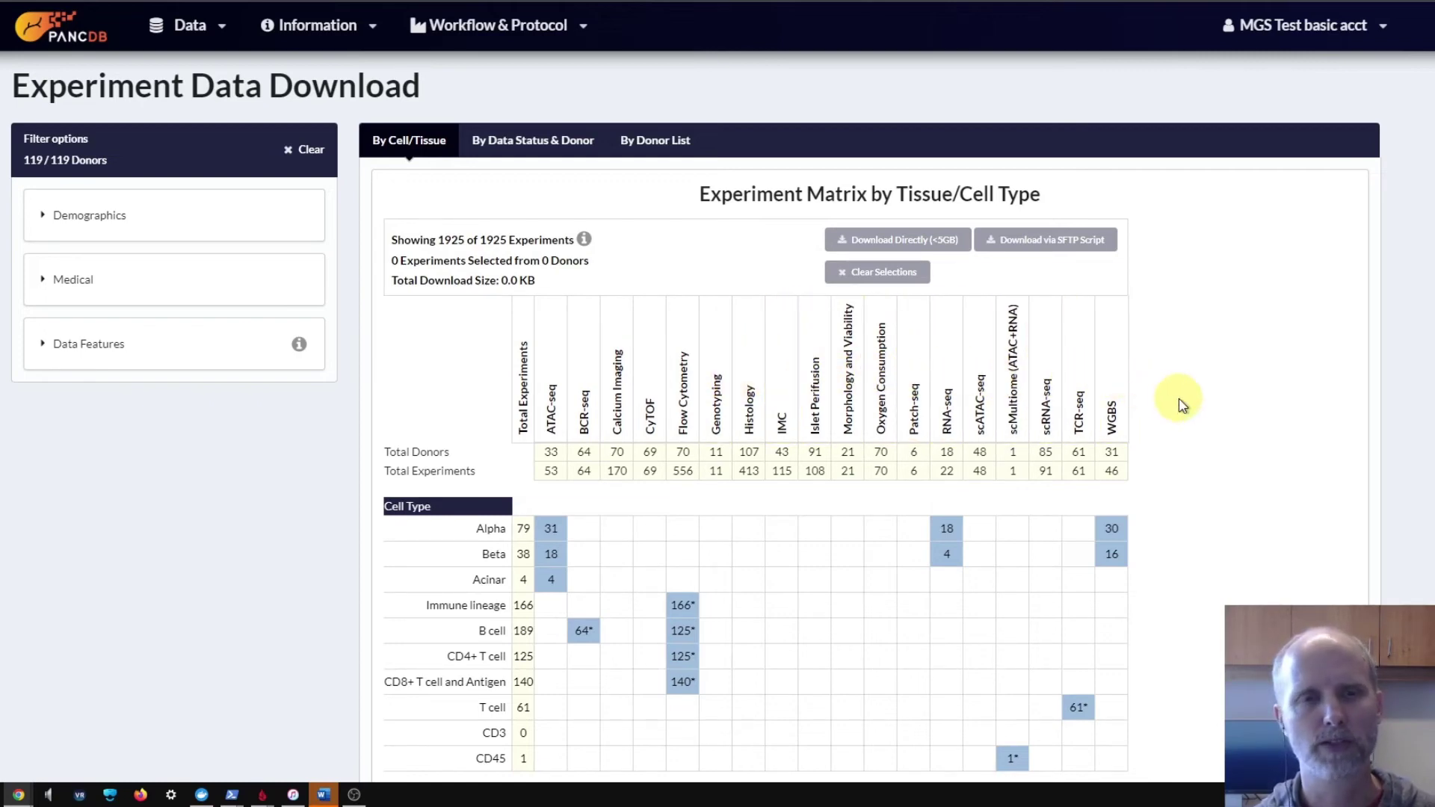
scroll(1178, 397, "down", 1)
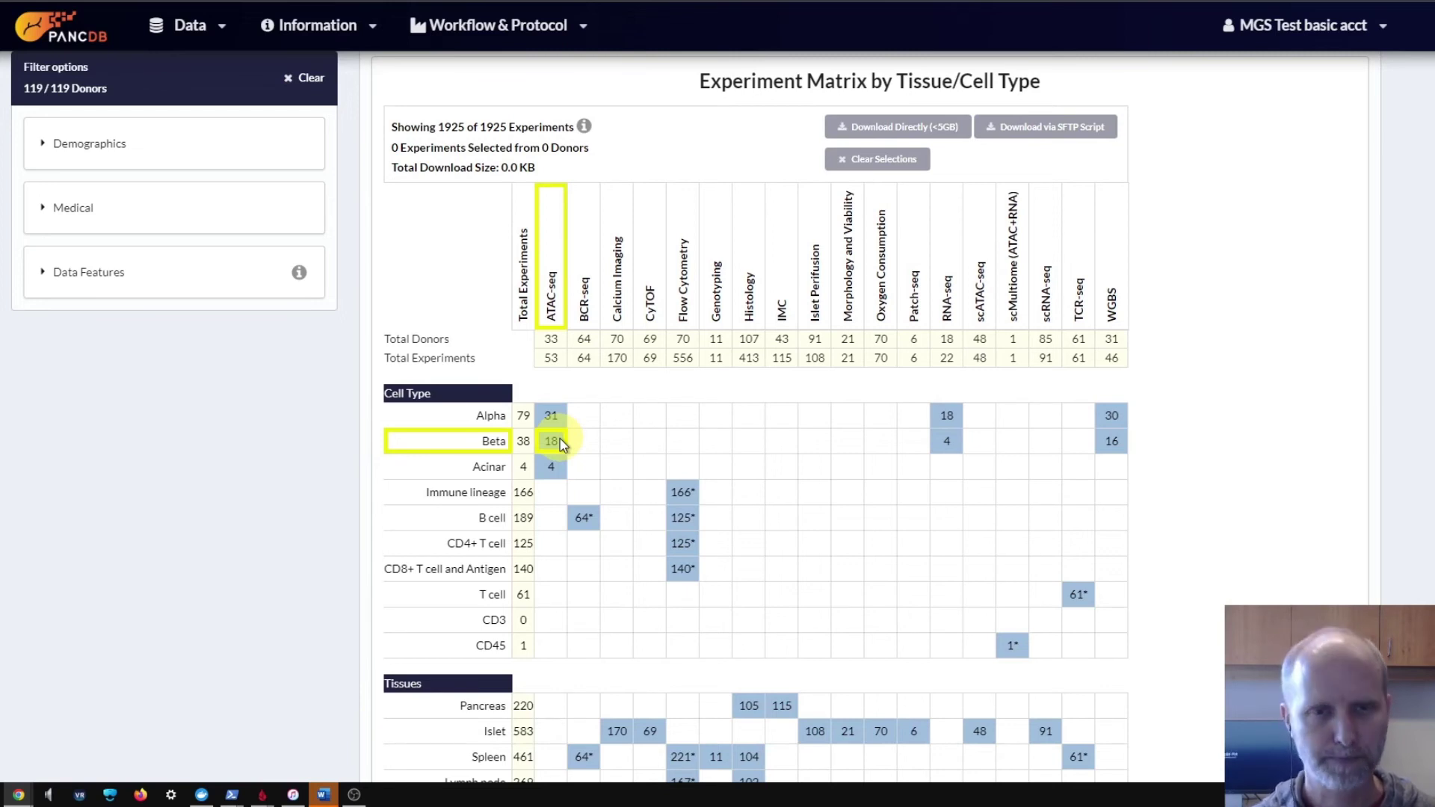
scroll(562, 443, "down", 2)
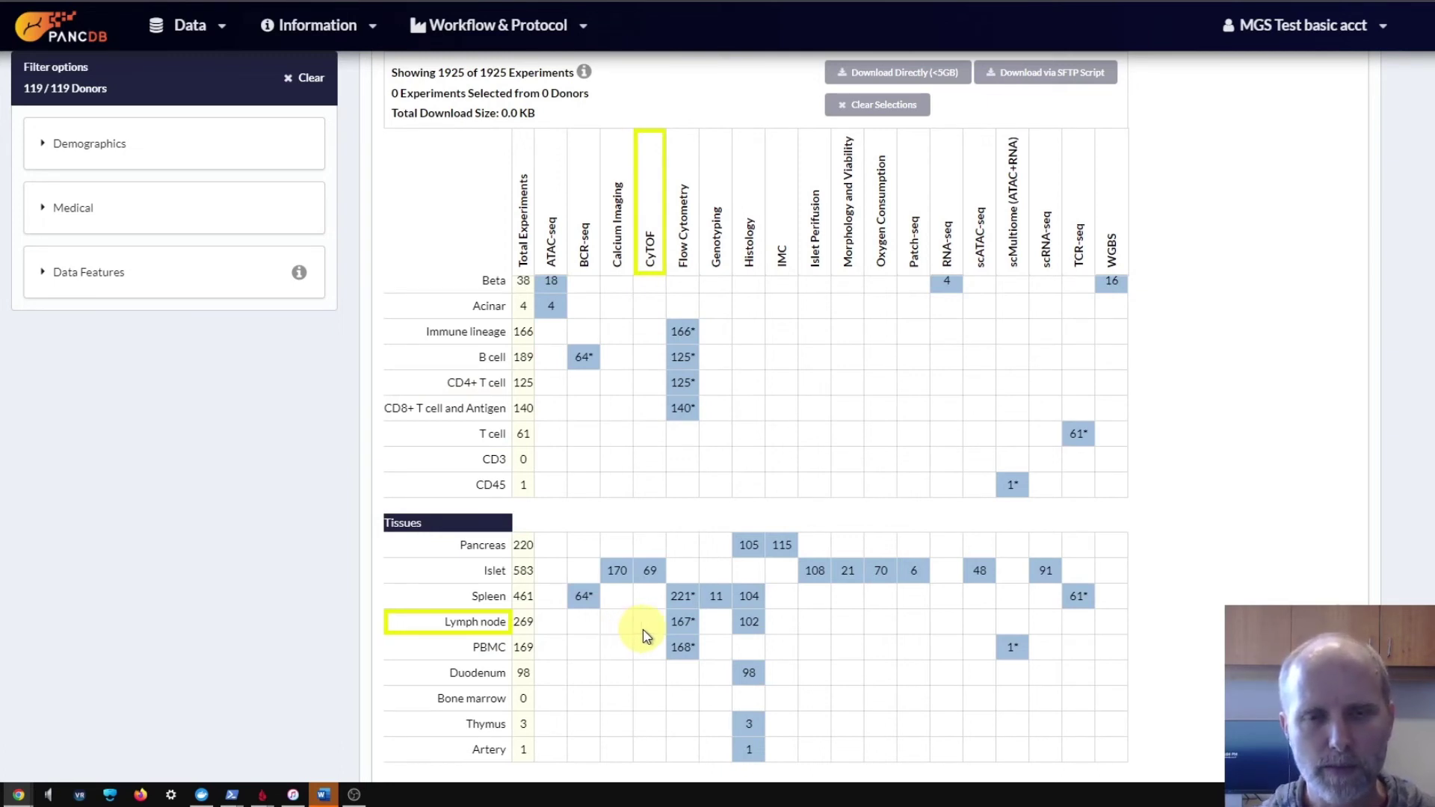
mouse_move(683, 624)
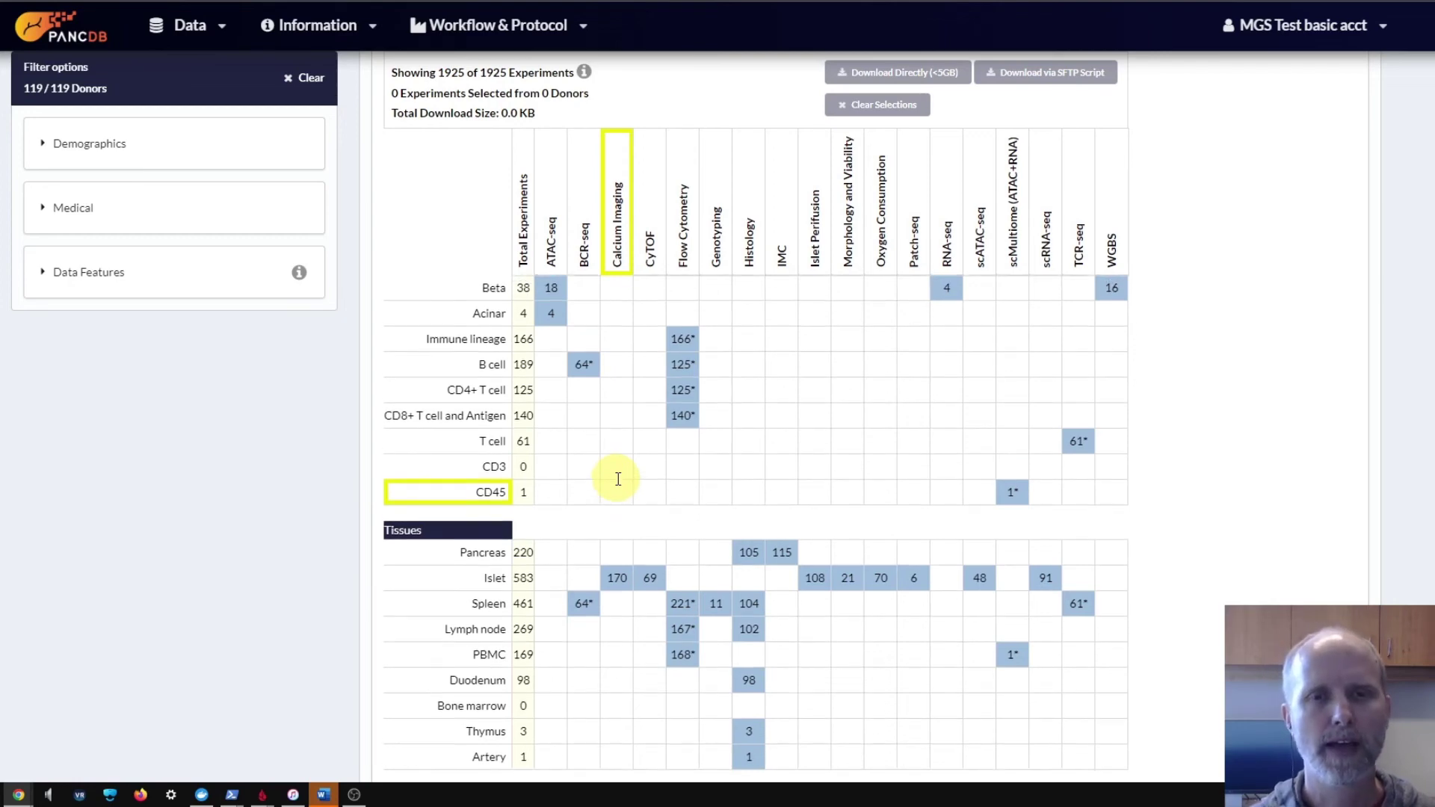
- Select the Flow Cytometry experiments of the Immune lineage cell type
scroll(618, 479, "up", 2)
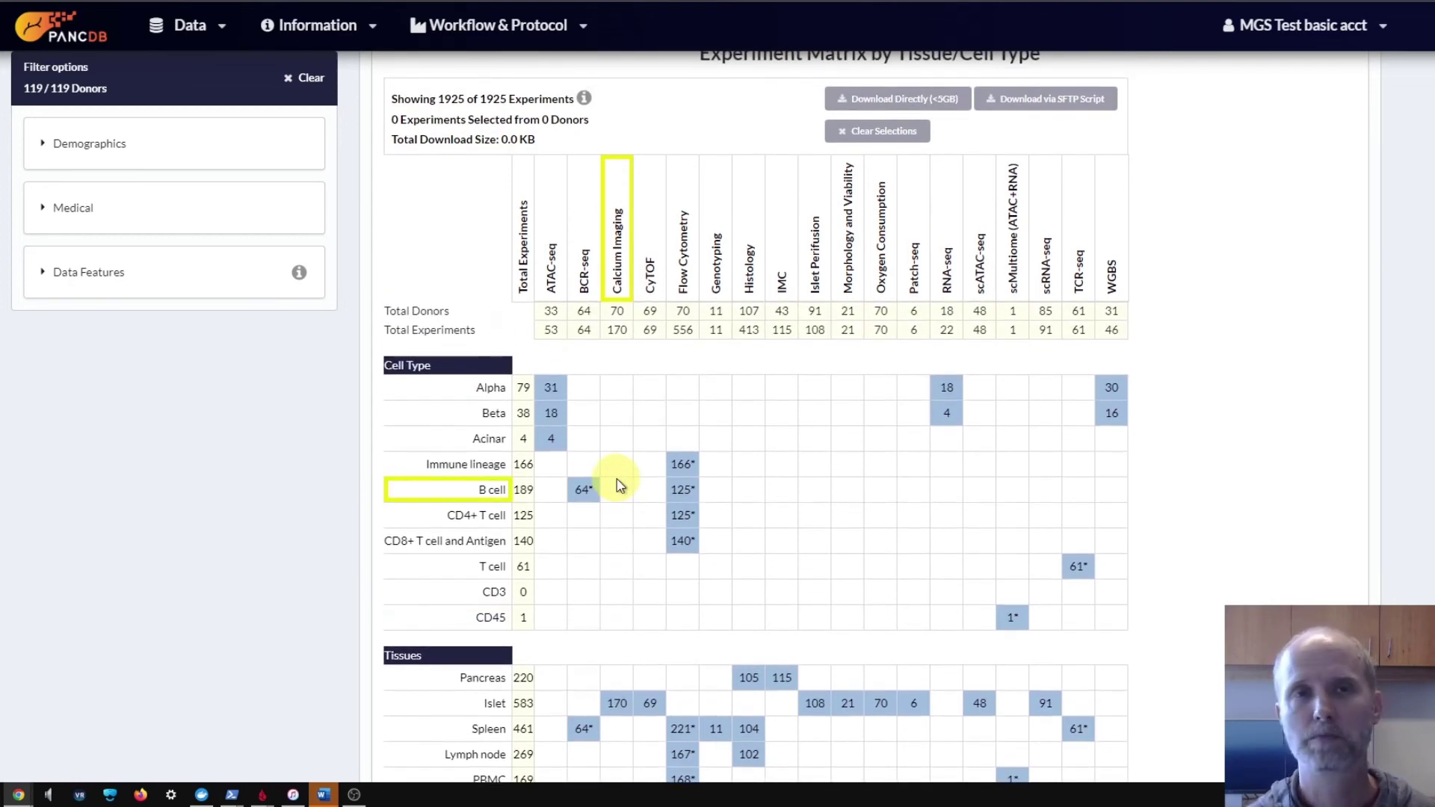
scroll(618, 482, "up", 2)
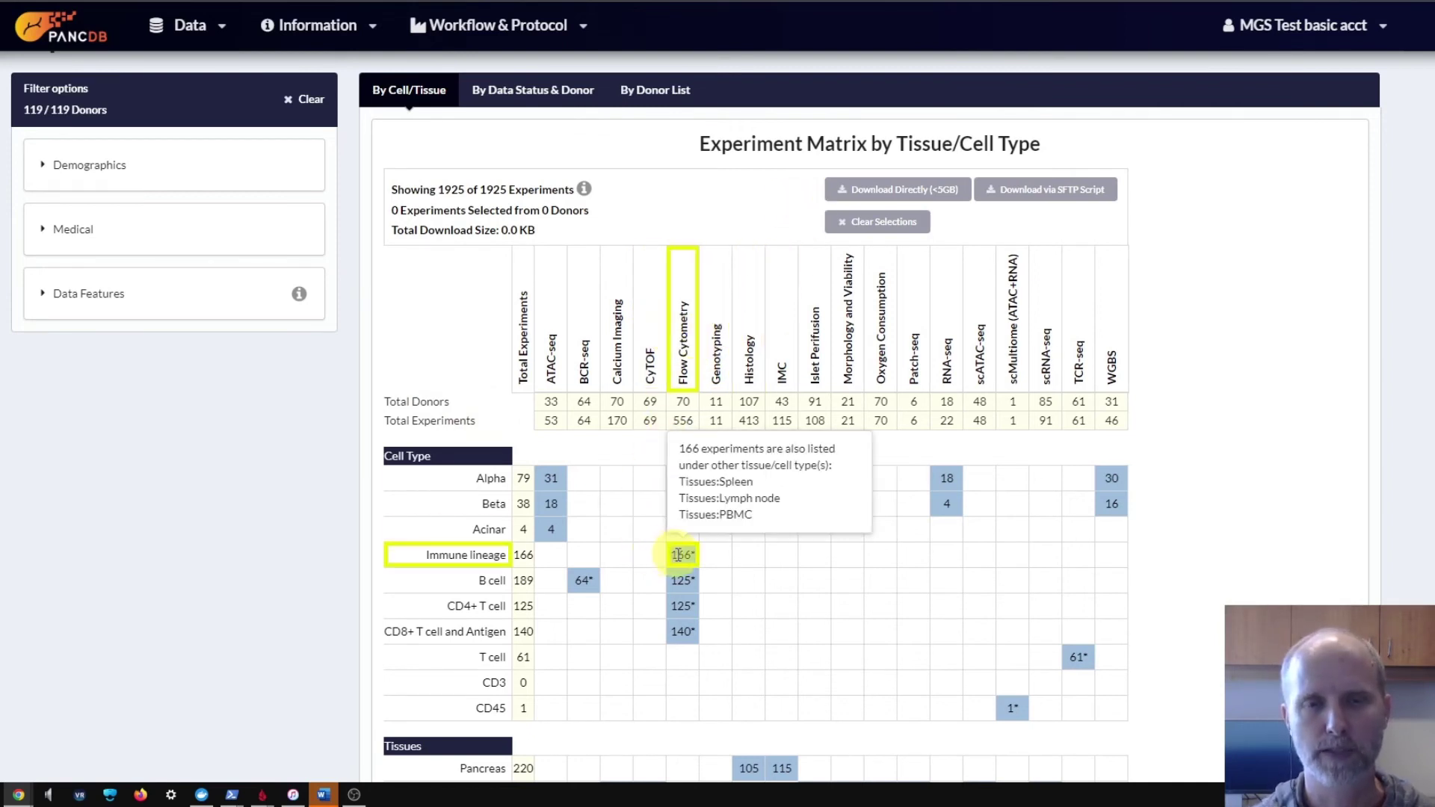
left_click(677, 555)
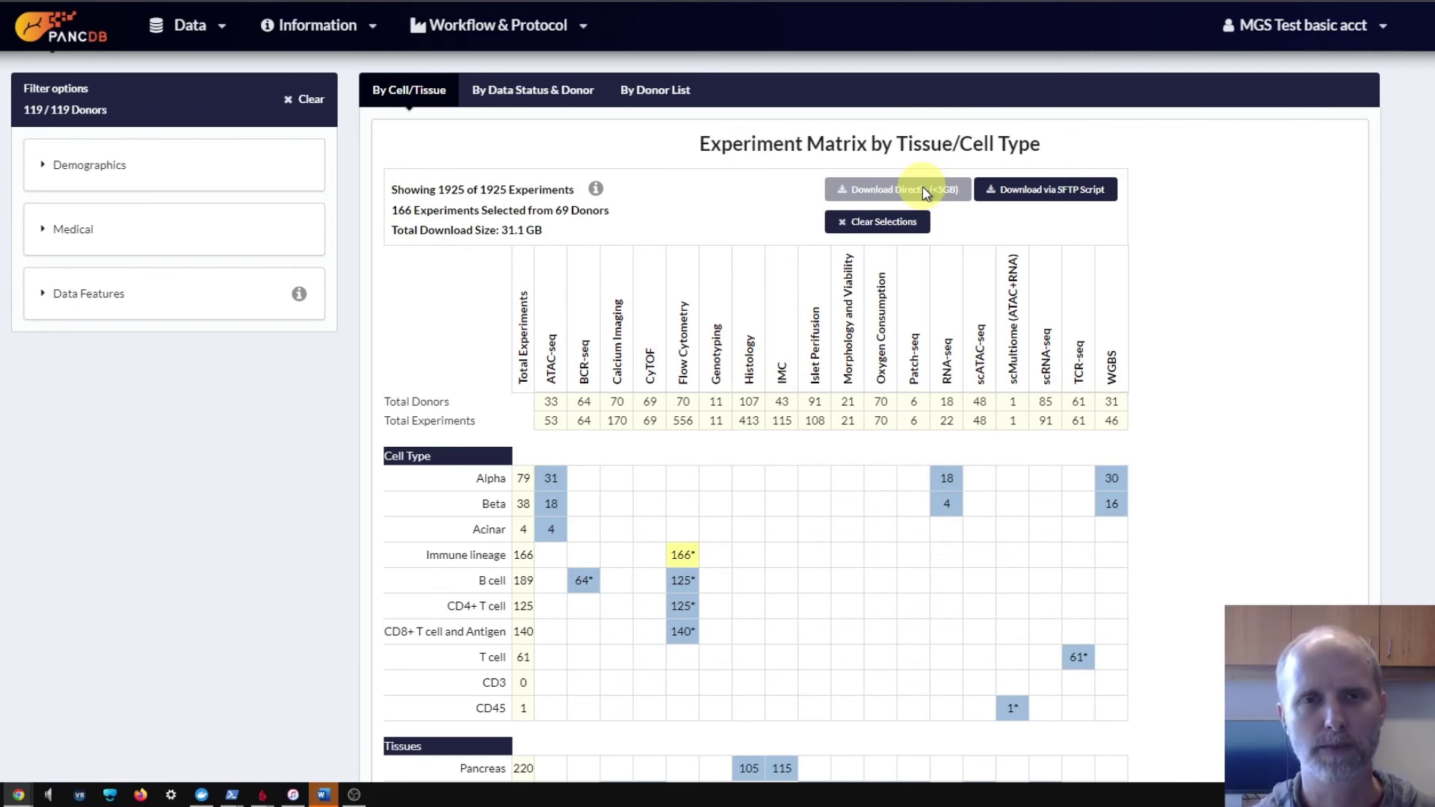
- Add the BCR-seq experiments of the B cell type to the selection and deselect the Immune lineage Flow Cytometry experiments
left_click(582, 575)
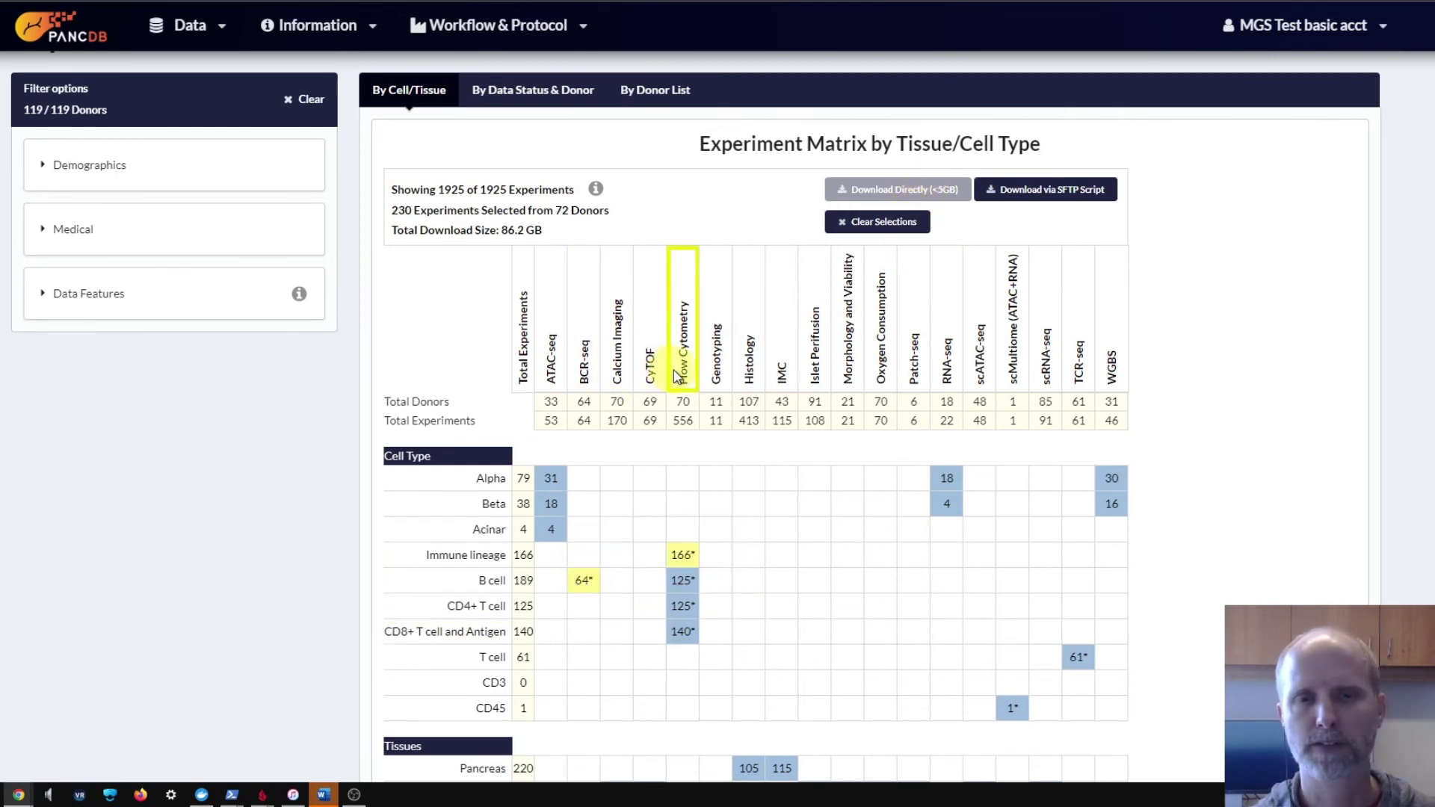
left_click(682, 551)
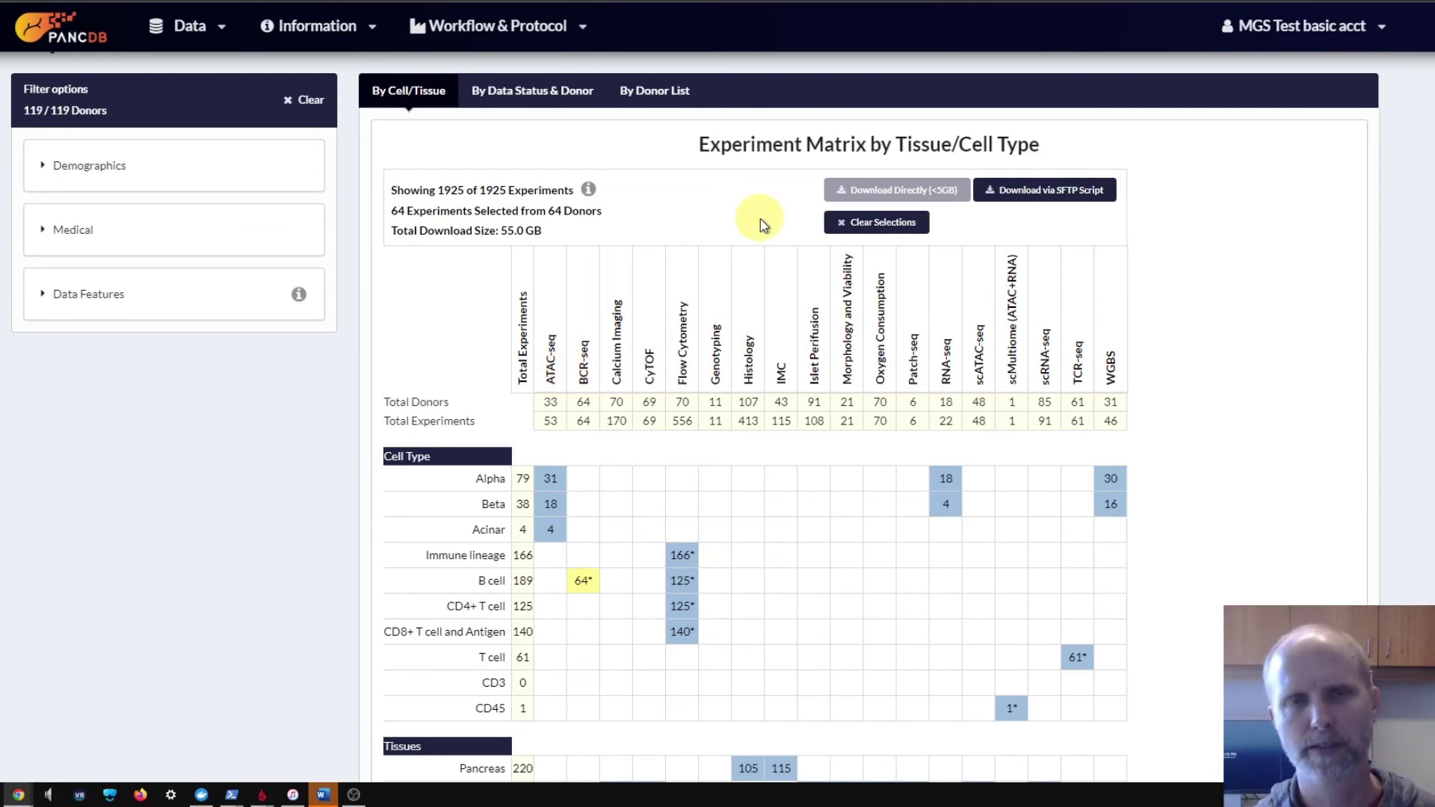
- Switch to the donor list view and expand donor HPAP-001 and its Flow cytometry - Immune lineage folder to view the contents
left_click(664, 94)
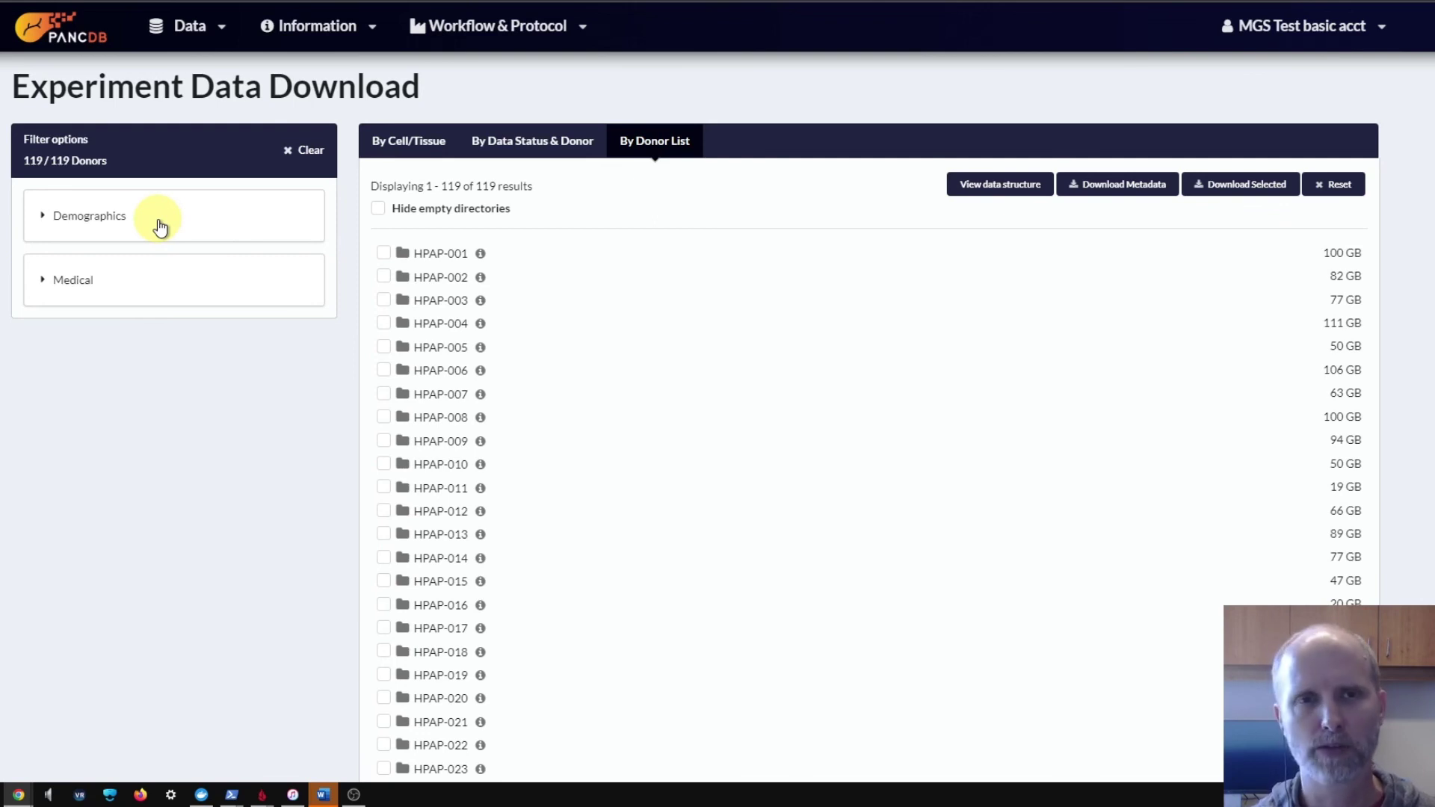
mouse_move(439, 261)
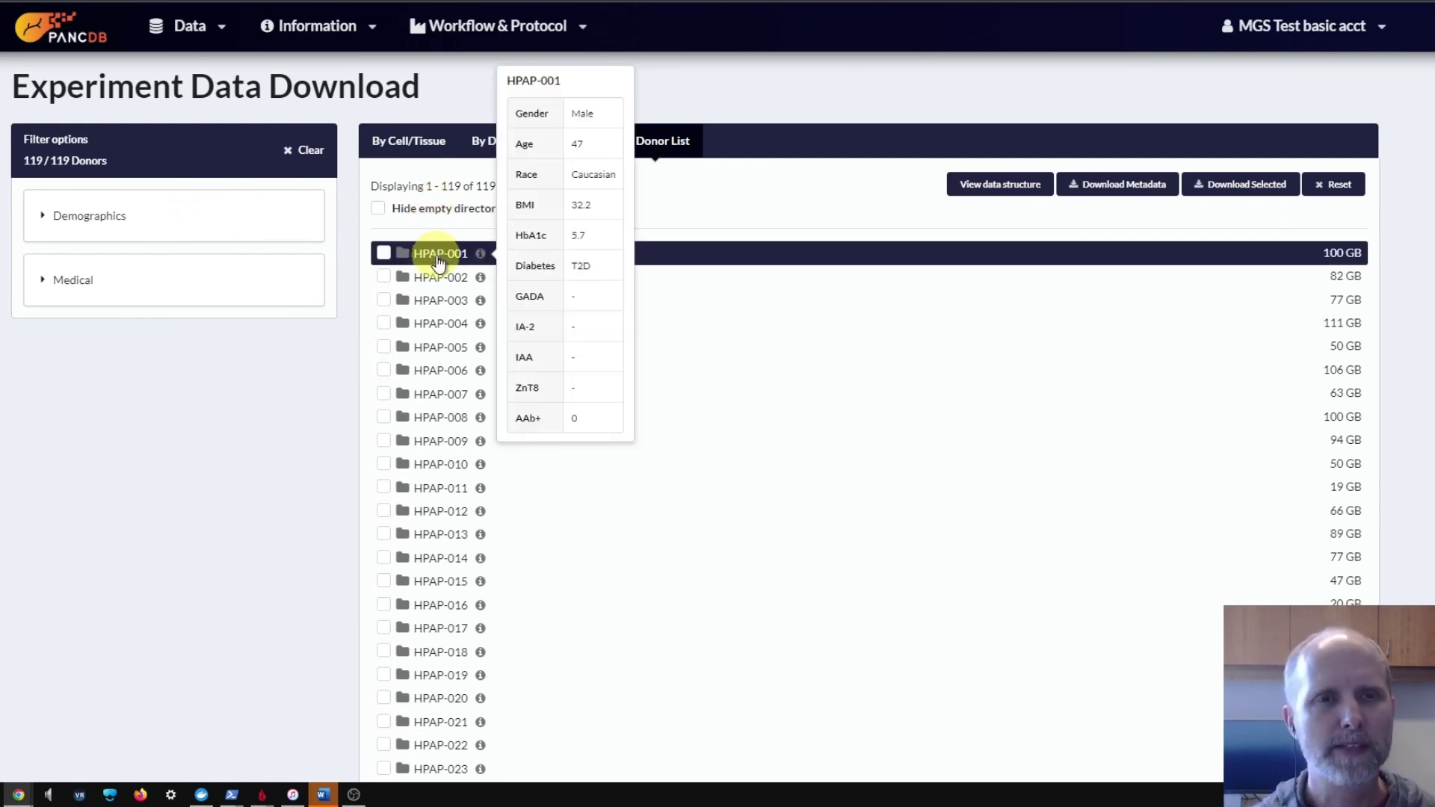
left_click(439, 256)
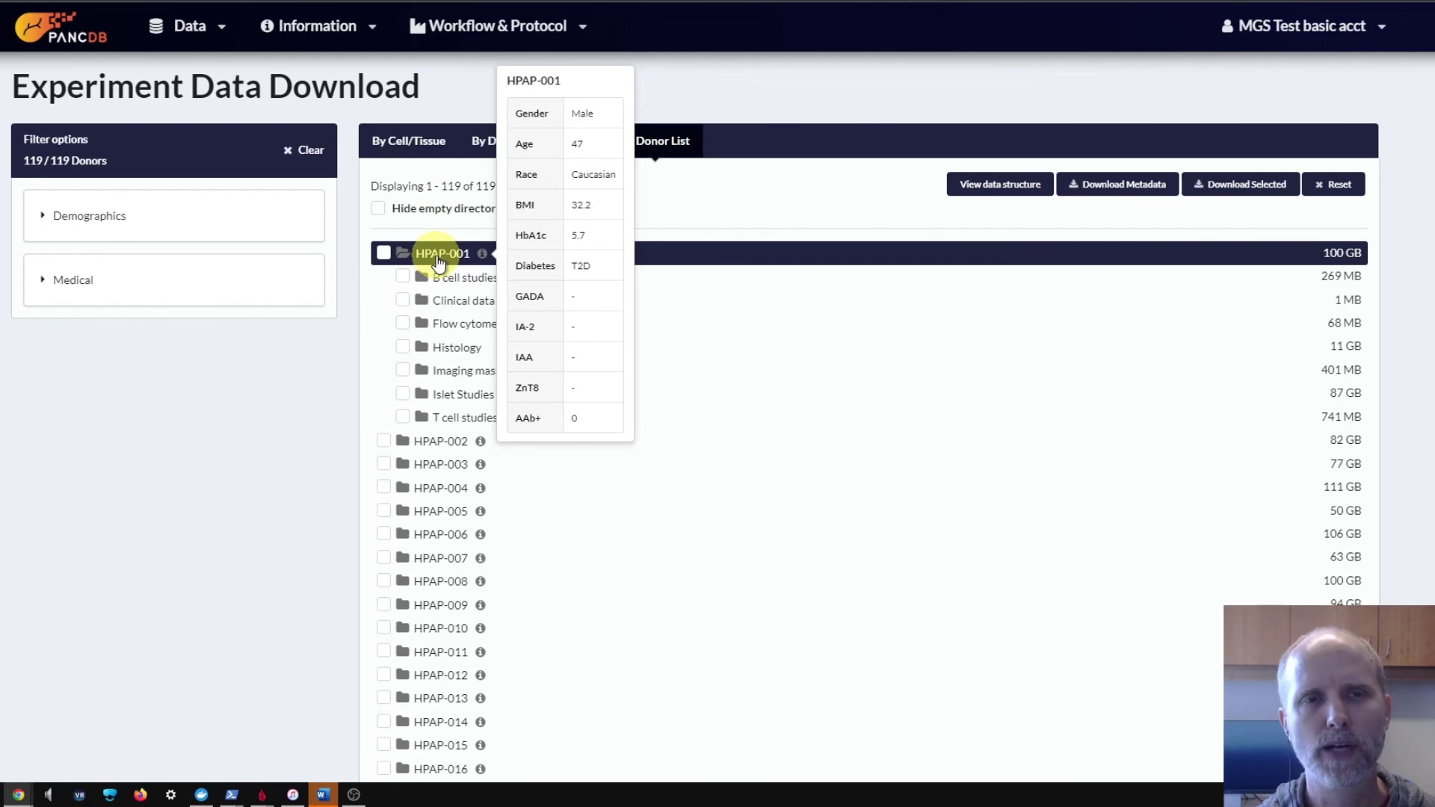
left_click(467, 326)
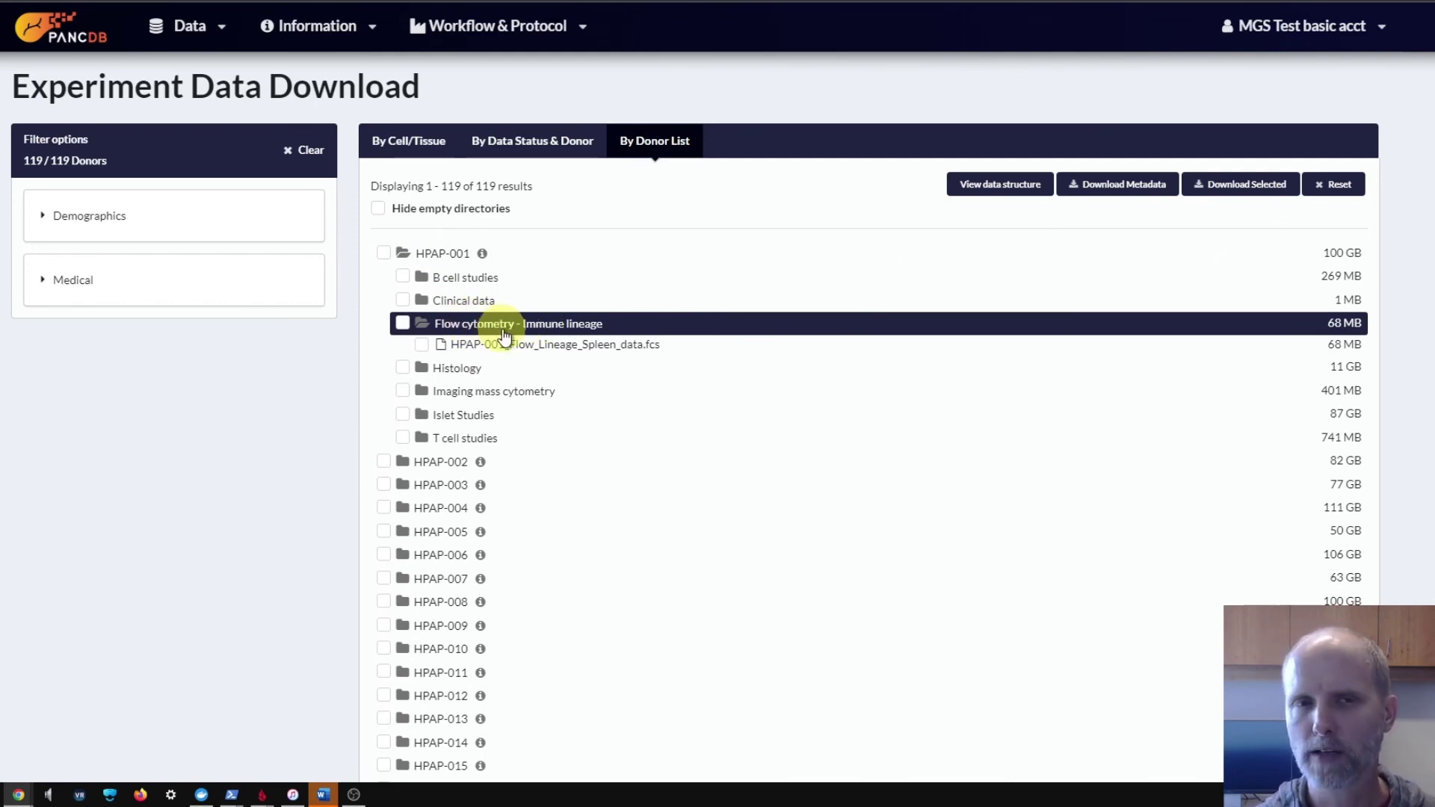
- Browse HPAP-001's Imaging mass cytometry folder through Pancreas unsure of orientation and FFPE-Stain Panel 1 to the ROI1 files, and collapse it
left_click(506, 395)
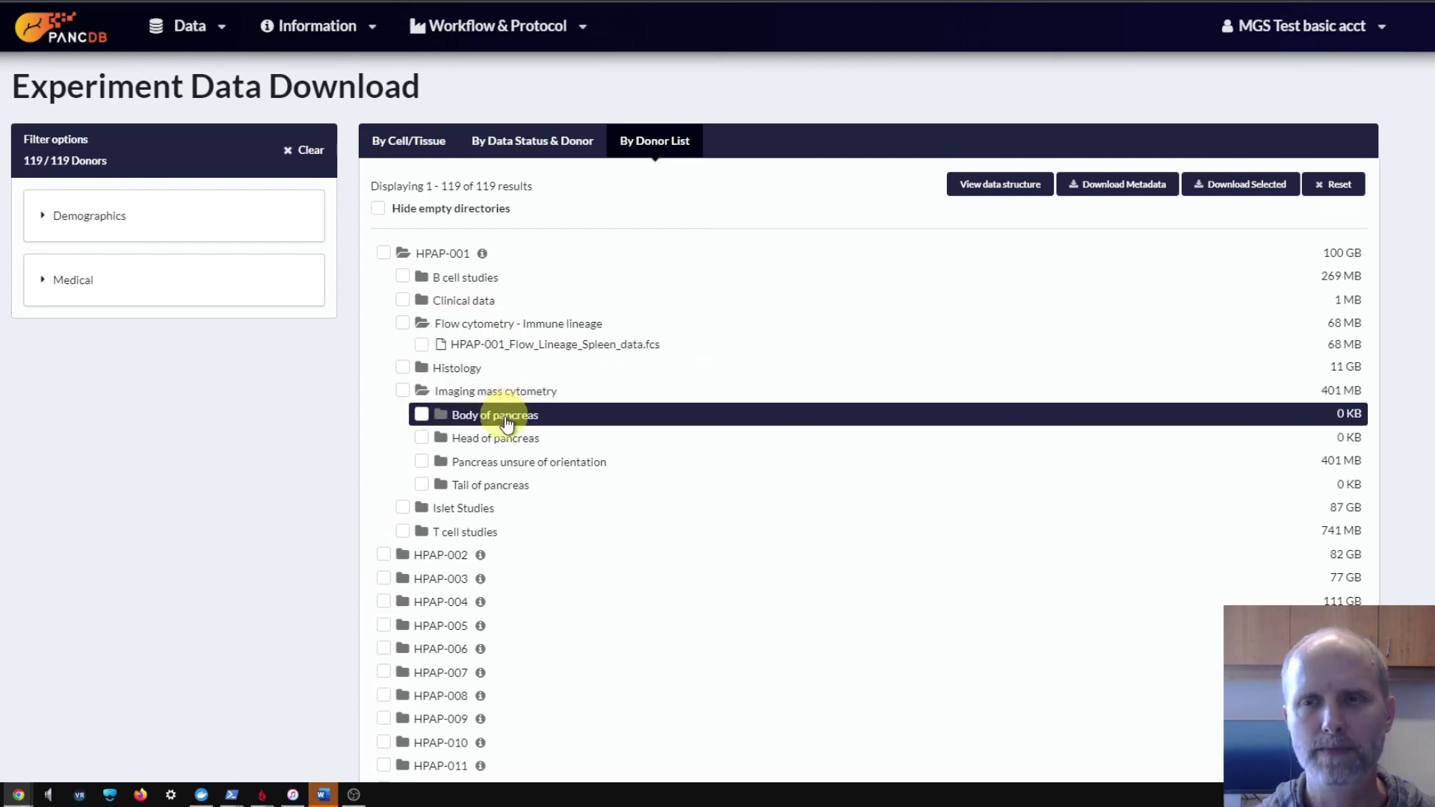
left_click(505, 461)
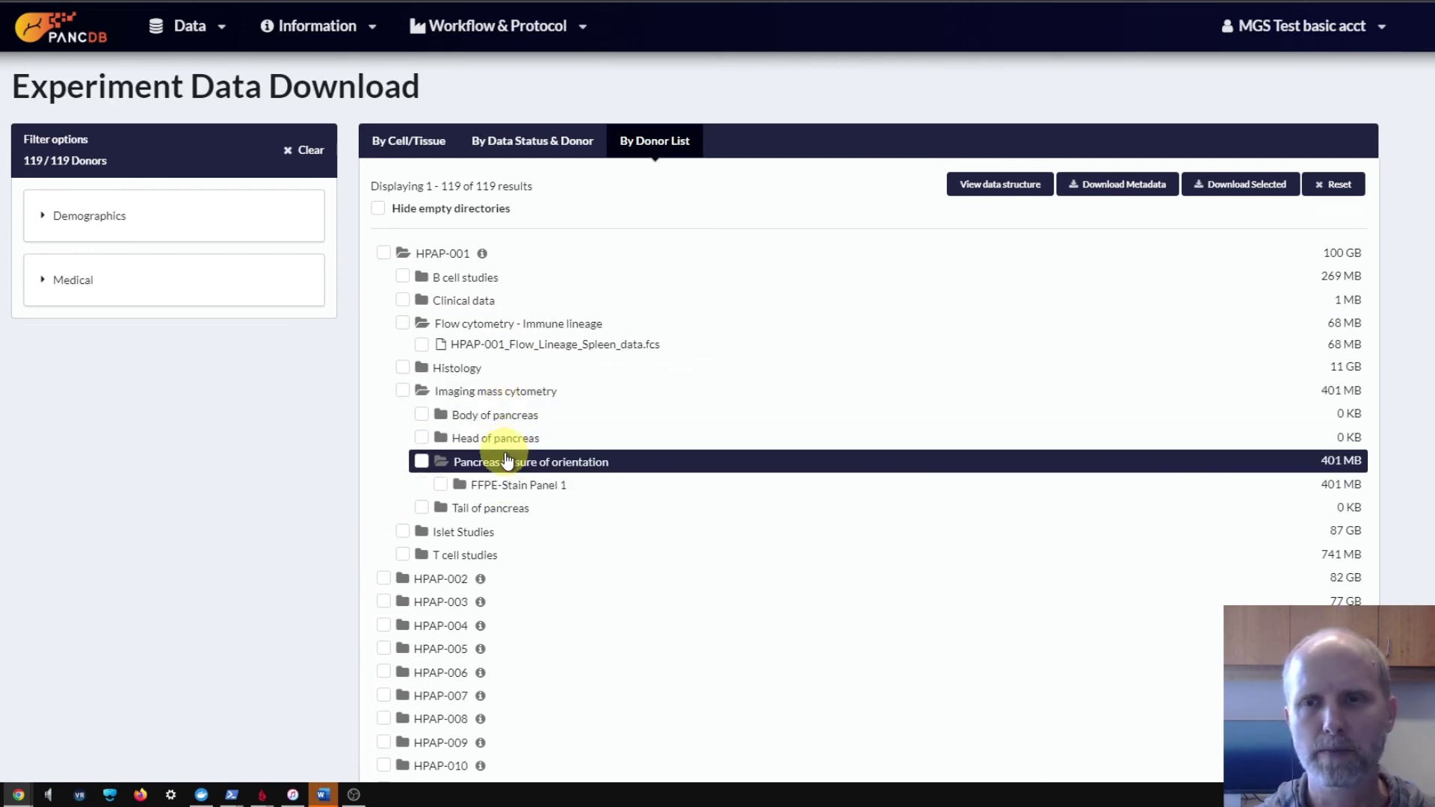
left_click(511, 486)
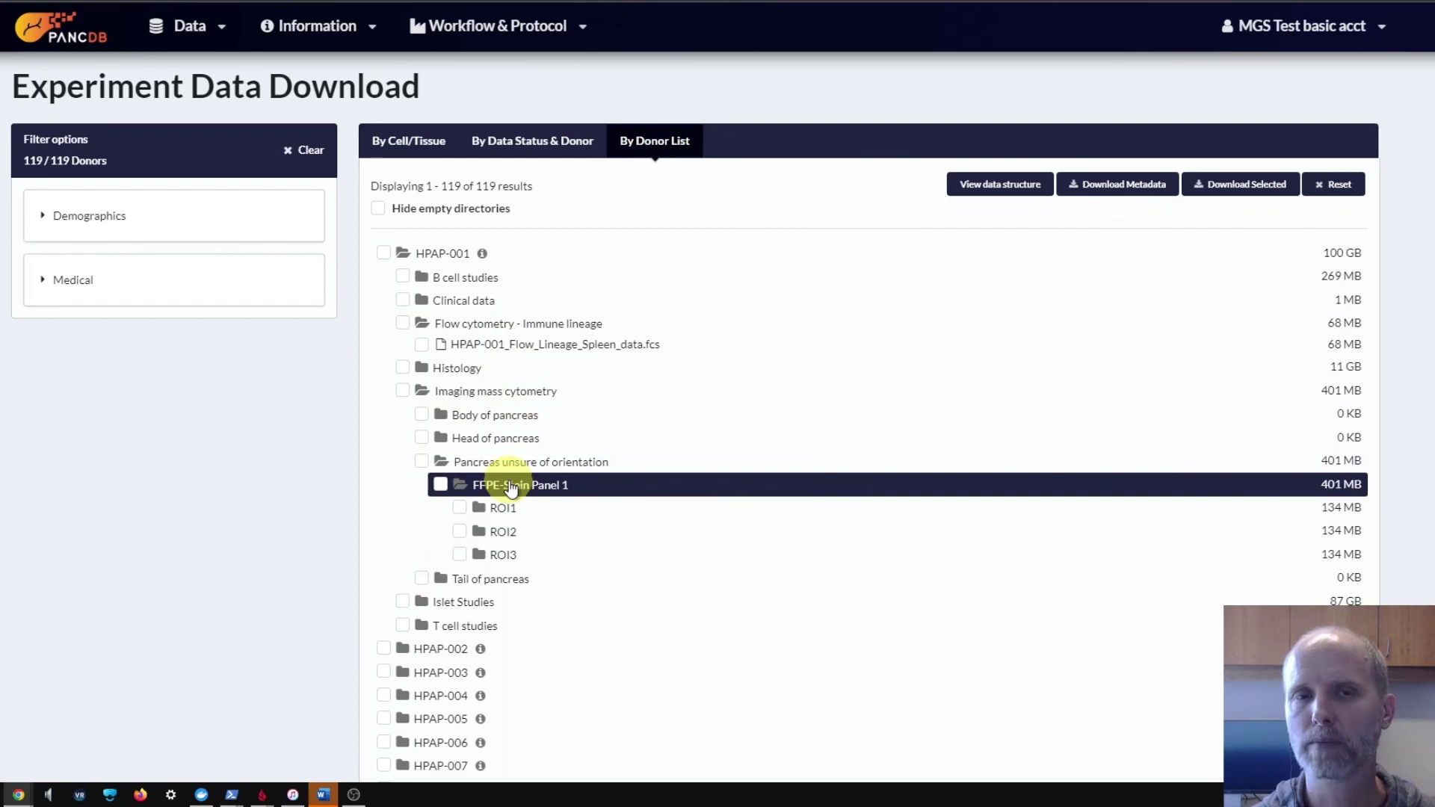
left_click(499, 508)
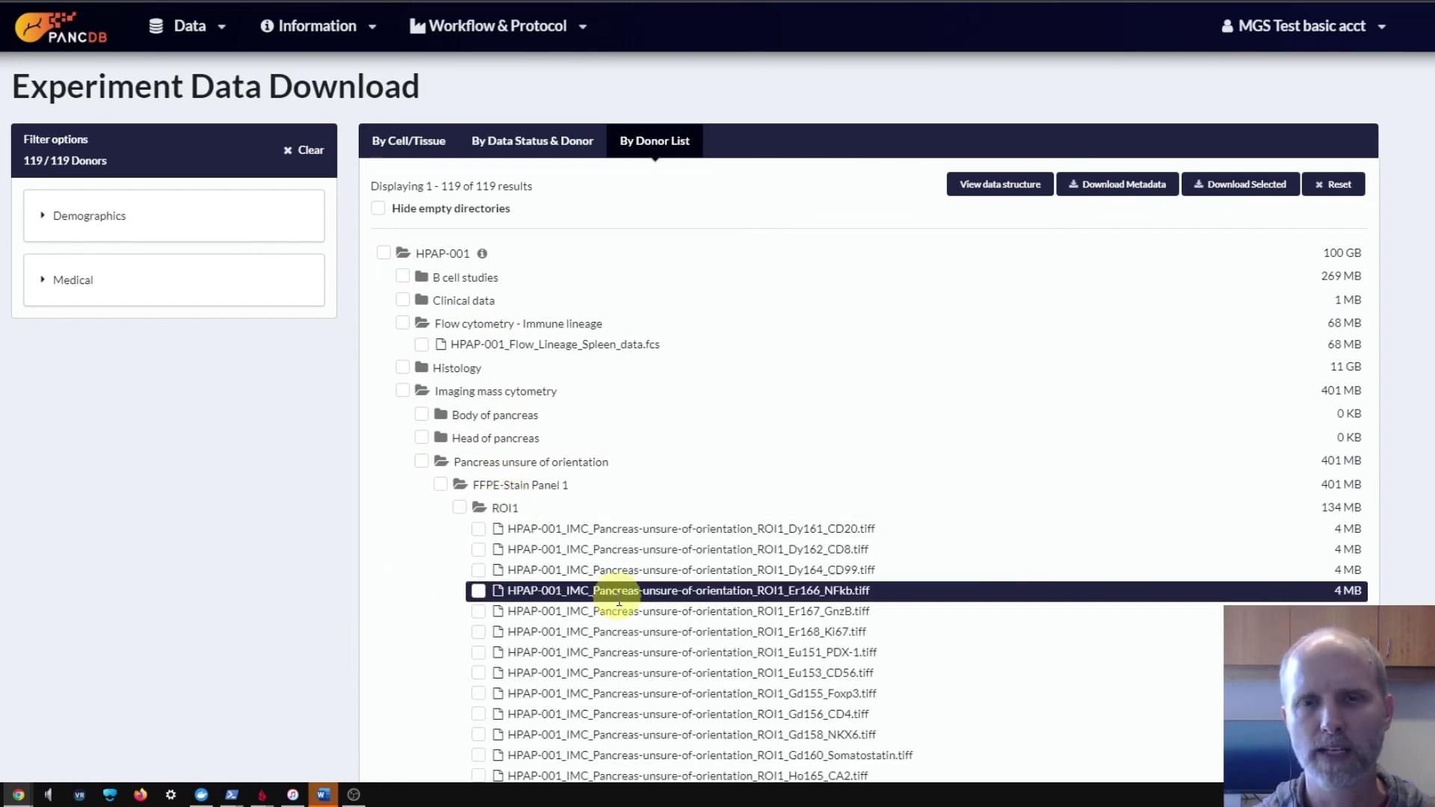
mouse_move(626, 609)
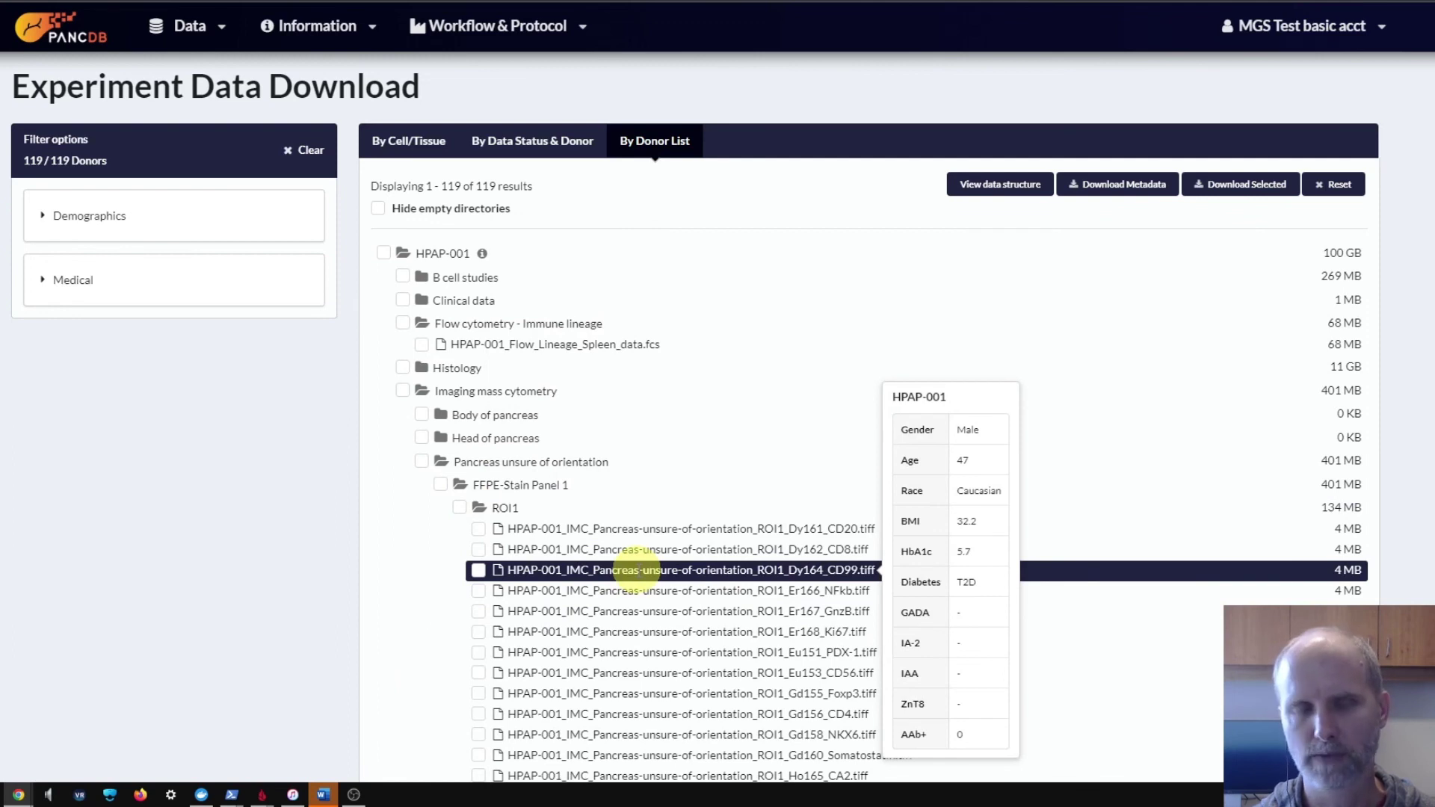
left_click(522, 396)
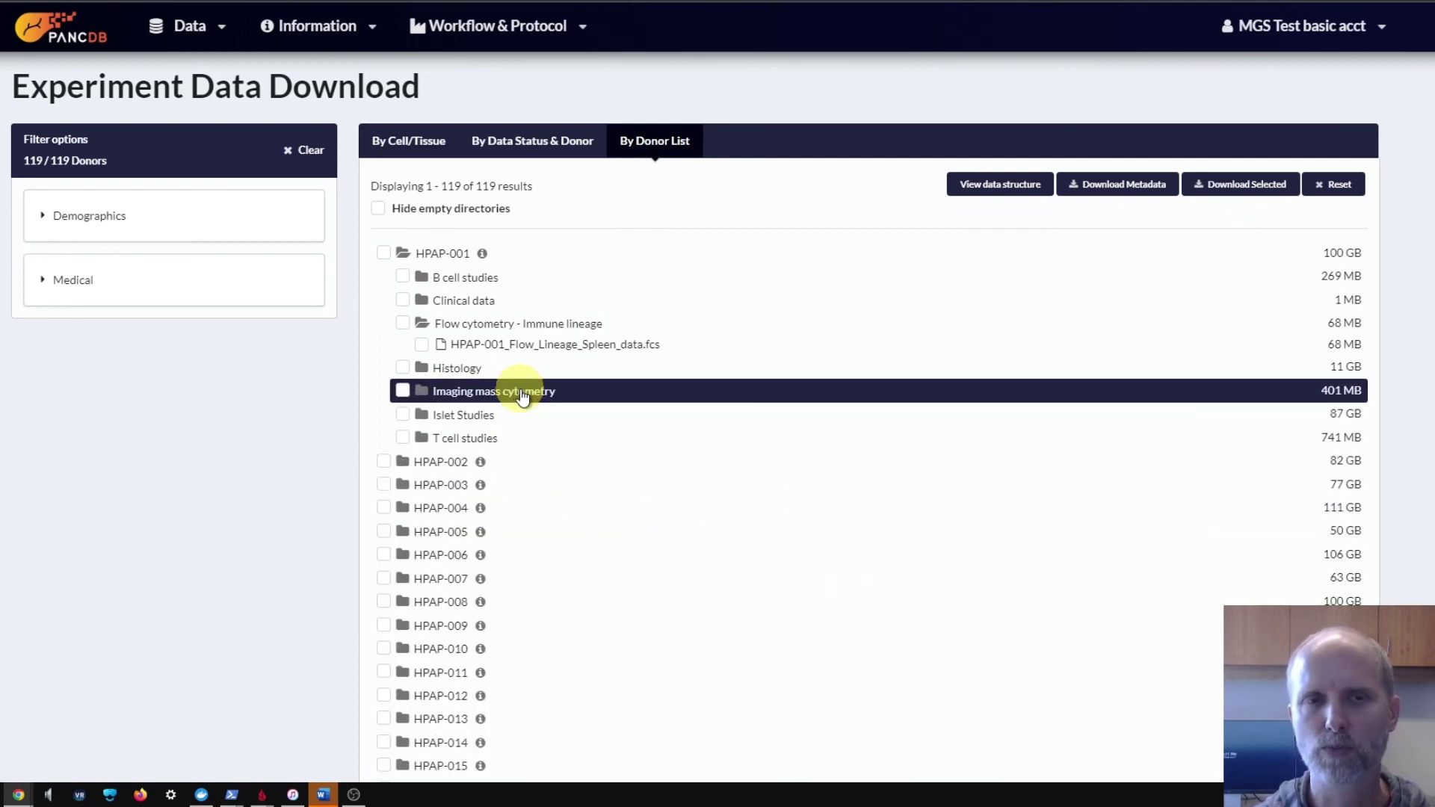